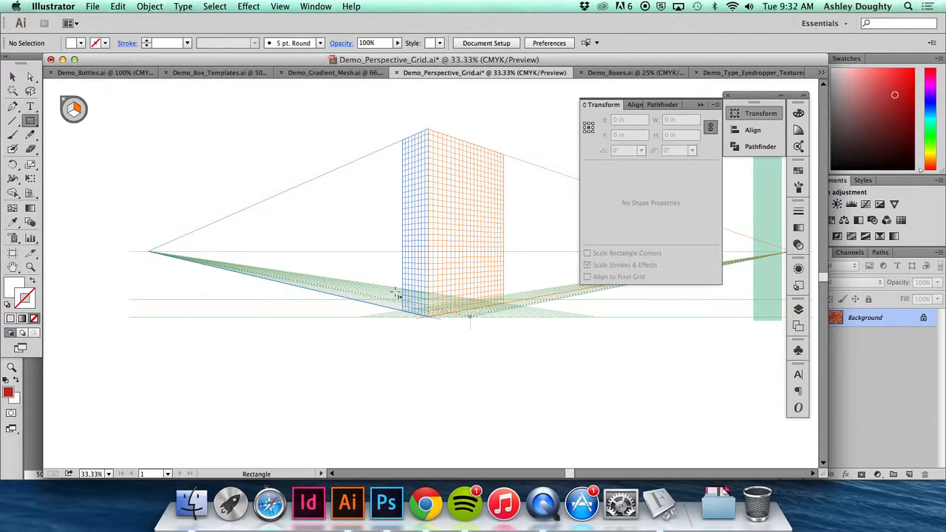
- Set the fill colour for new shapes to magenta pink from the colour spectrum
left_click(16, 288)
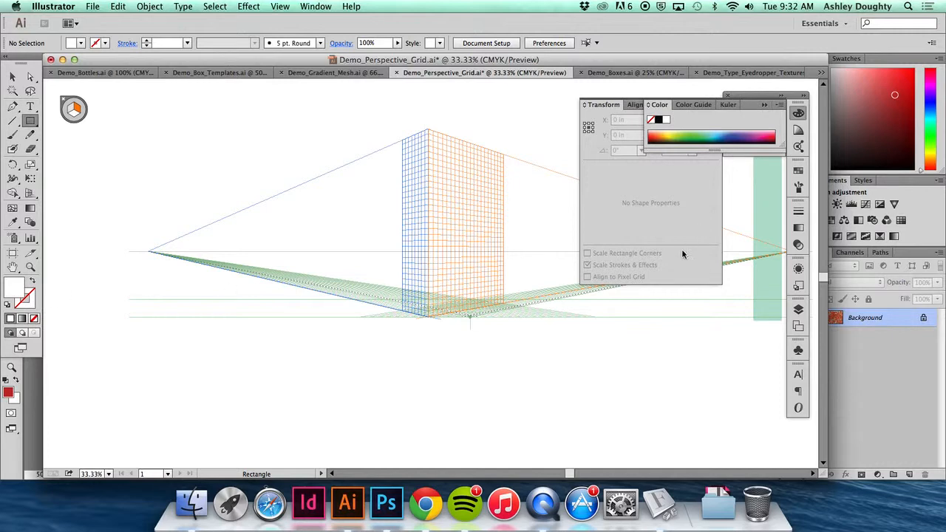
left_click(759, 133)
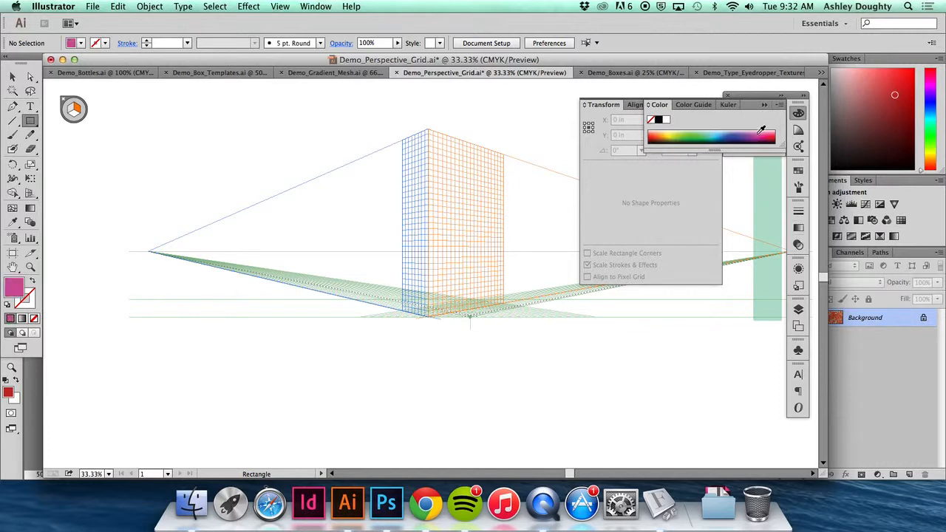
key("space")
left_click_drag(254, 378, 296, 263)
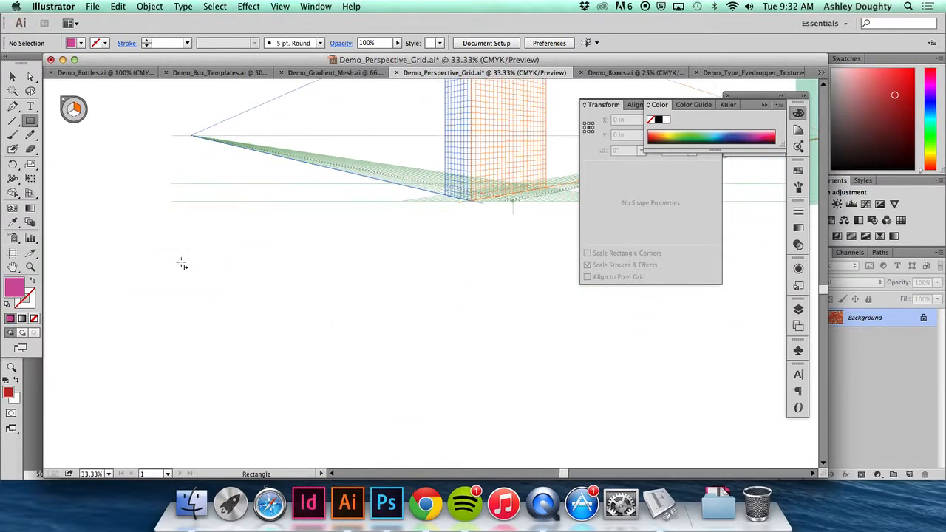
mouse_move(161, 266)
left_mouse_down()
mouse_move(254, 409)
mouse_move(252, 390)
left_mouse_up()
key("super+z")
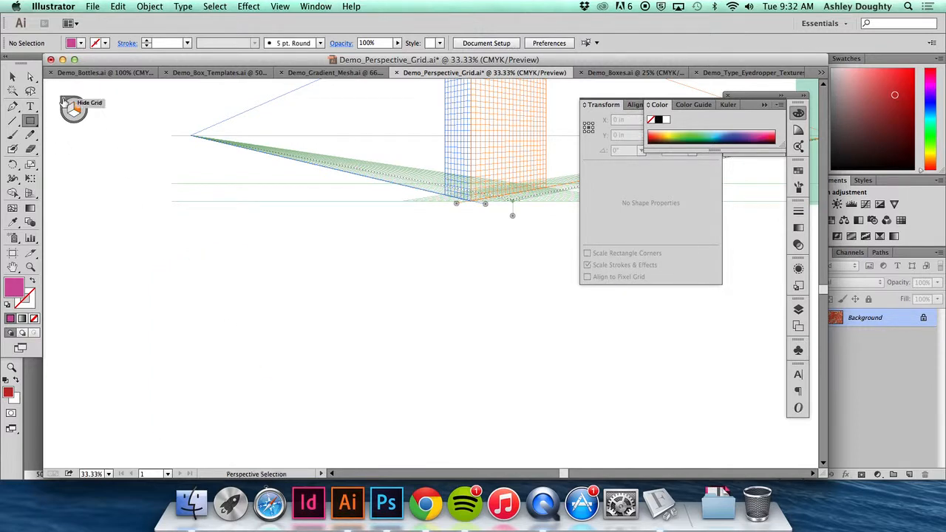
- Hide the perspective grid and draw three pink rectangles of about 8.08 × 12.13 in, 1.96 × 12.13 in and 8.83 × 1.83 in
left_click(62, 98)
left_click_drag(142, 252, 256, 422)
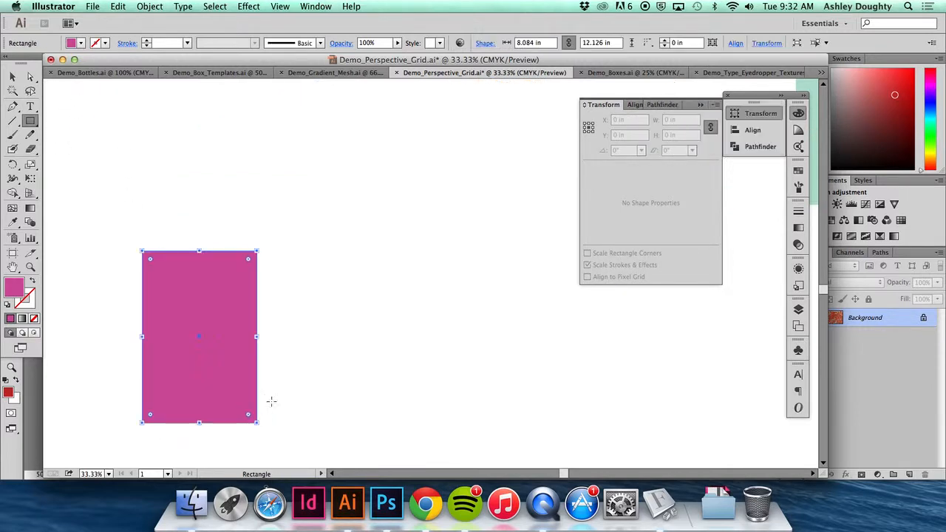
left_click_drag(278, 251, 306, 423)
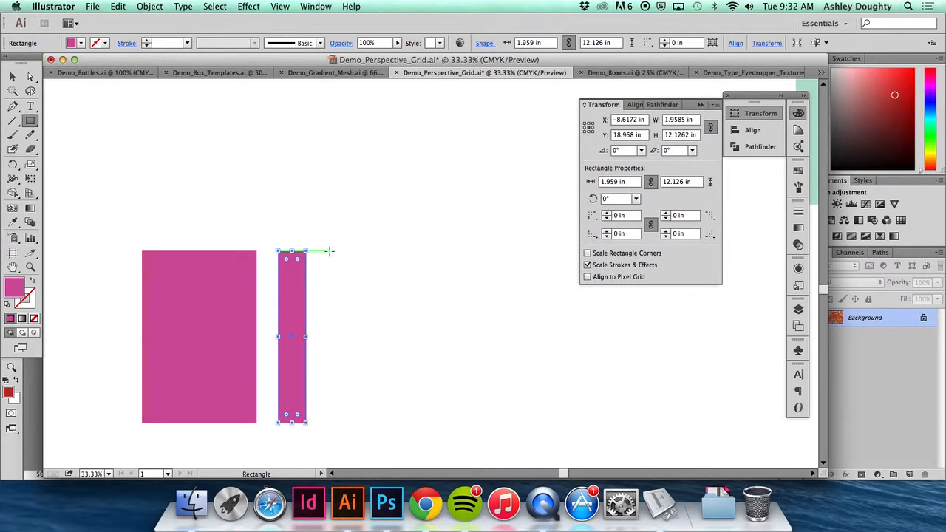
left_click_drag(328, 252, 453, 277)
left_click(12, 76)
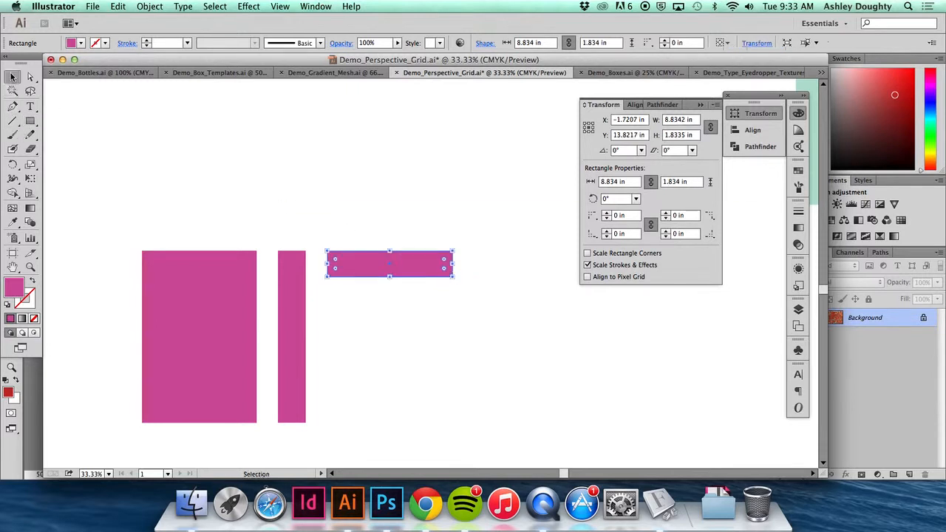
left_click(85, 159)
- Draw an orange circle about 4.71 in across inside the large pink rectangle
left_click(30, 121)
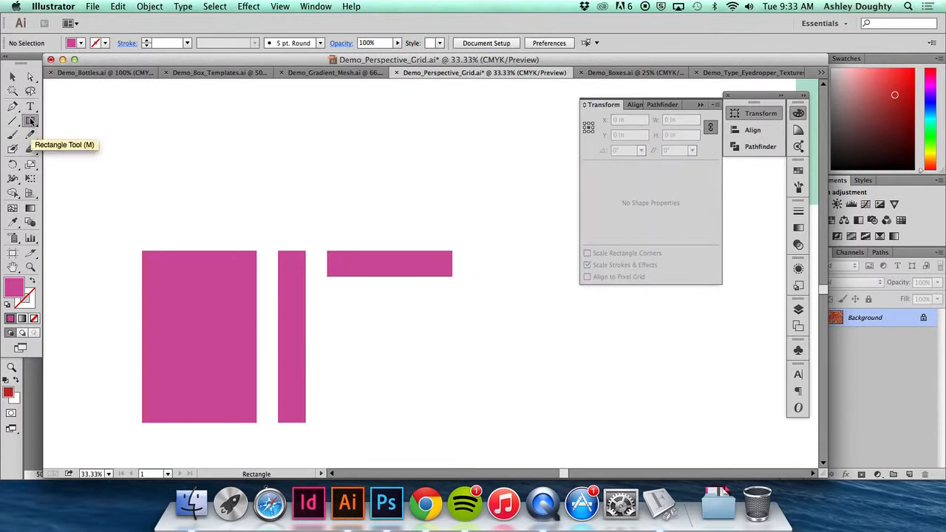
left_click_drag(30, 120, 70, 149)
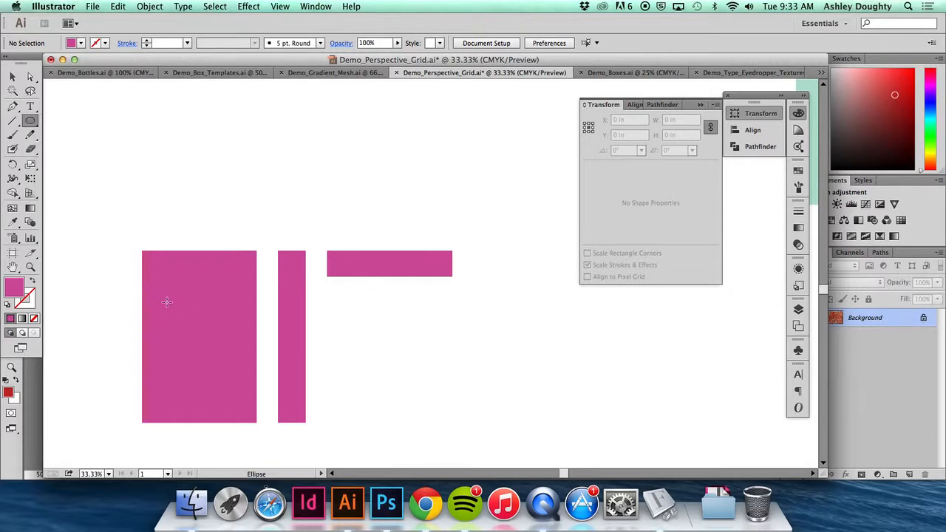
left_click(798, 170)
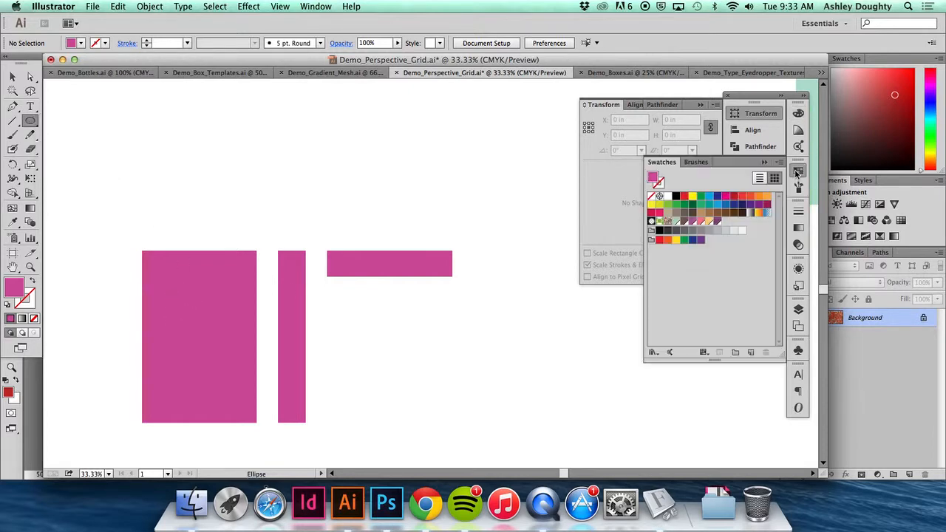
left_click(763, 198)
left_click_drag(164, 292, 231, 360)
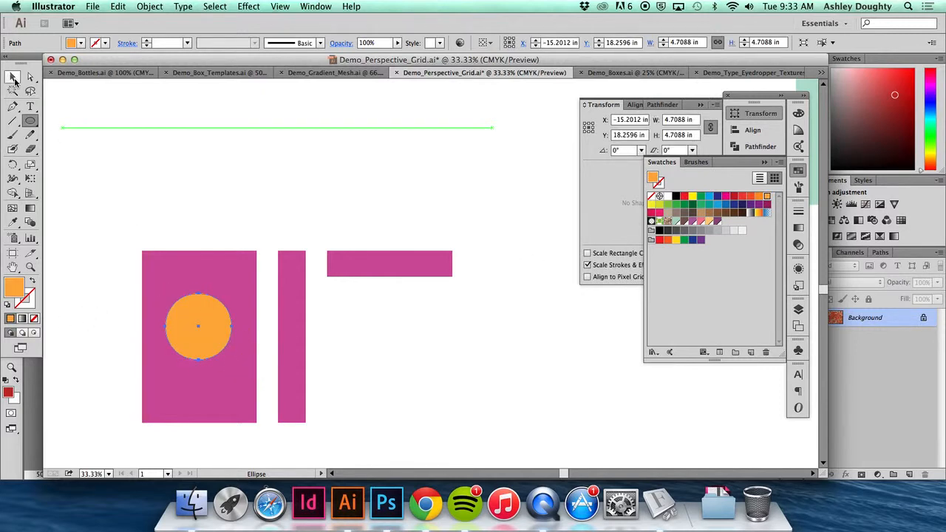
- Align the orange circle and the large rectangle on their horizontal centres, and deselect them
left_click(14, 79)
left_click_drag(111, 202, 214, 358)
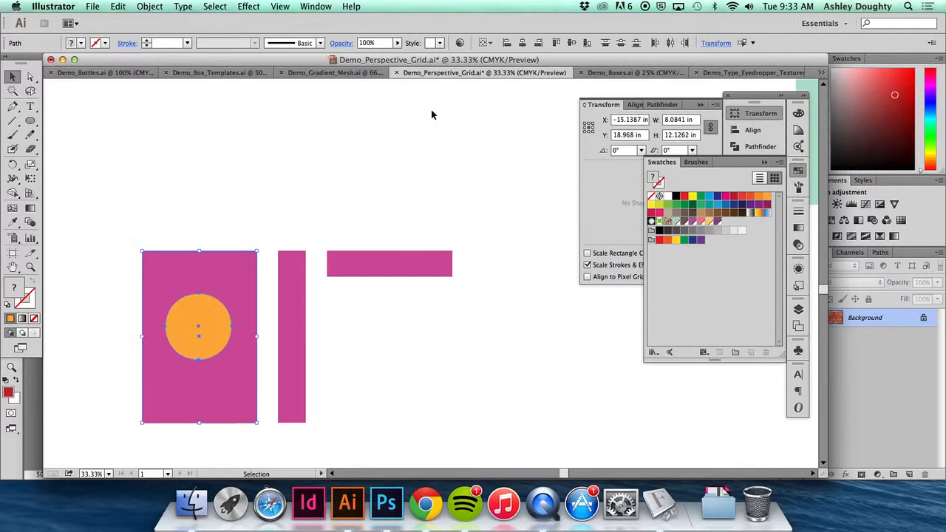
left_click(522, 43)
left_click(107, 237)
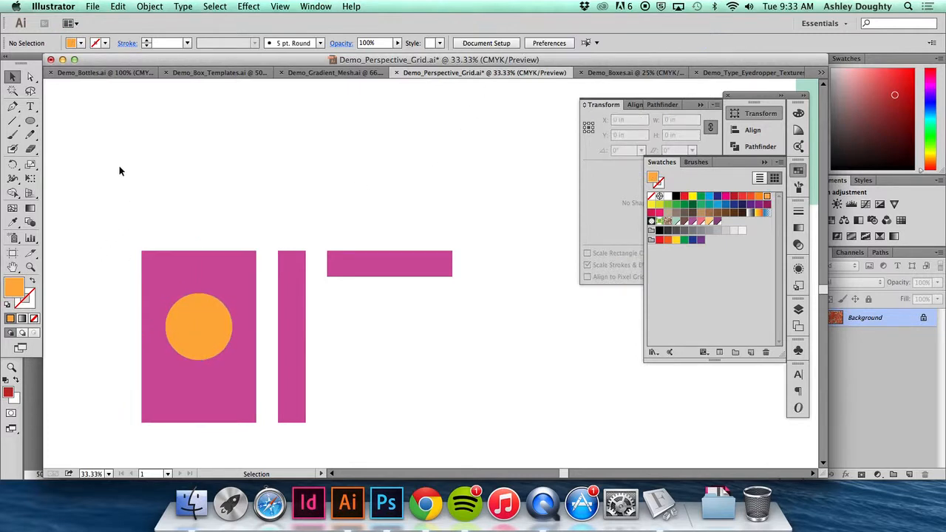
- Show the perspective grid again above the flat shapes using the Perspective Grid tool
scroll(119, 167, "up", 2)
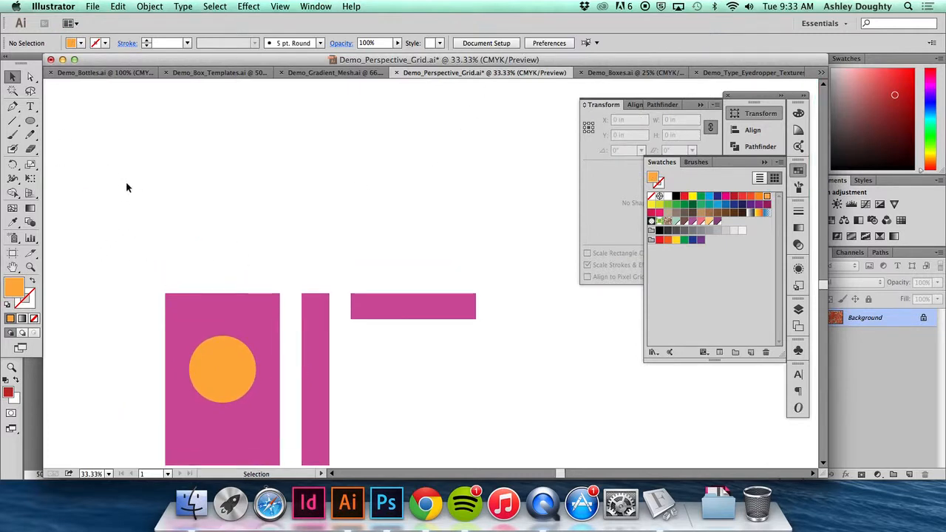
left_click(31, 194)
scroll(369, 215, "up", 3)
scroll(370, 215, "right", 5)
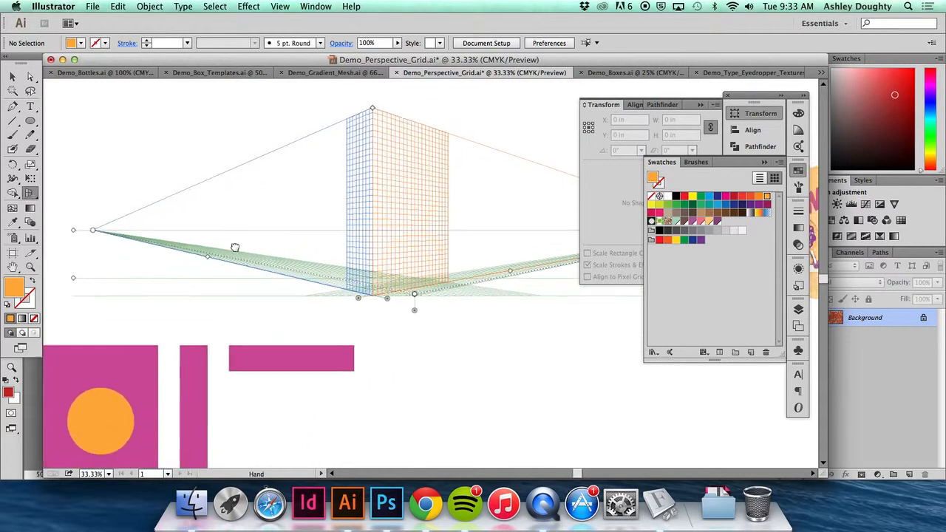
- Move the floating panels clear of the perspective grid and slightly lower the top of the grid
left_click(701, 104)
left_click_drag(755, 100, 766, 83)
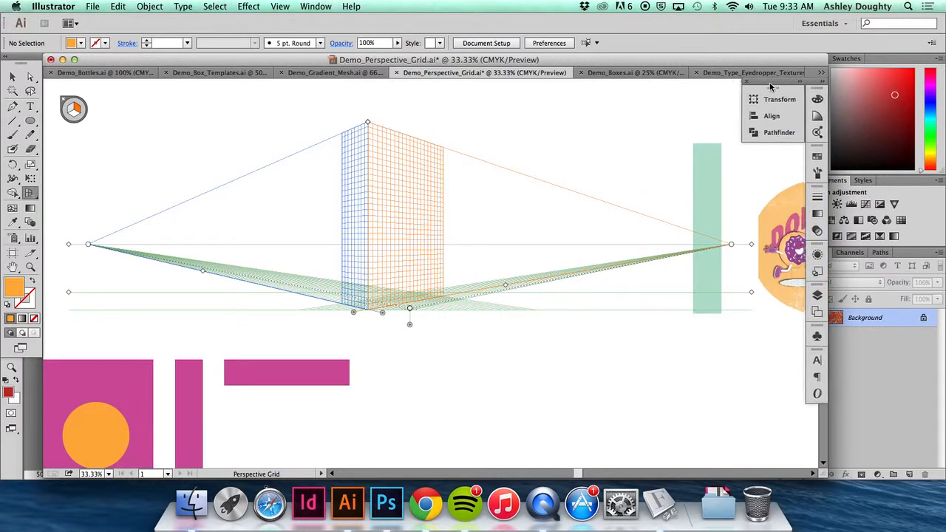
mouse_move(367, 122)
left_mouse_down()
mouse_move(367, 101)
mouse_move(367, 155)
mouse_move(370, 97)
mouse_move(369, 155)
mouse_move(369, 132)
left_mouse_up()
left_click_drag(352, 313, 176, 323)
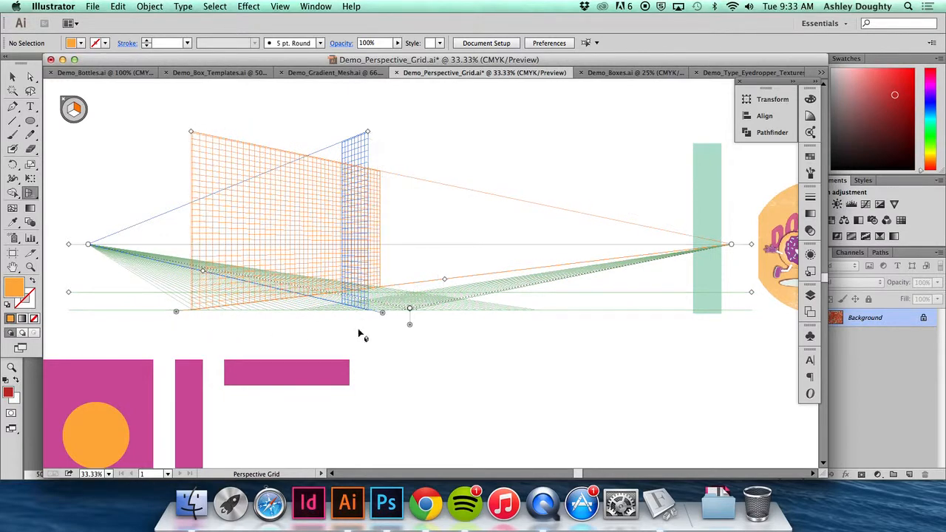
left_click_drag(383, 314, 481, 332)
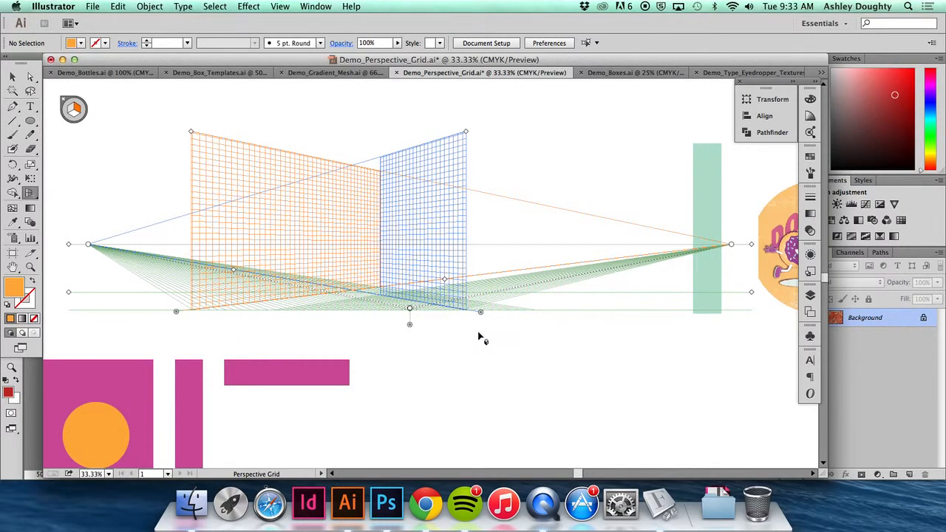
key("super+z")
key("super+z")
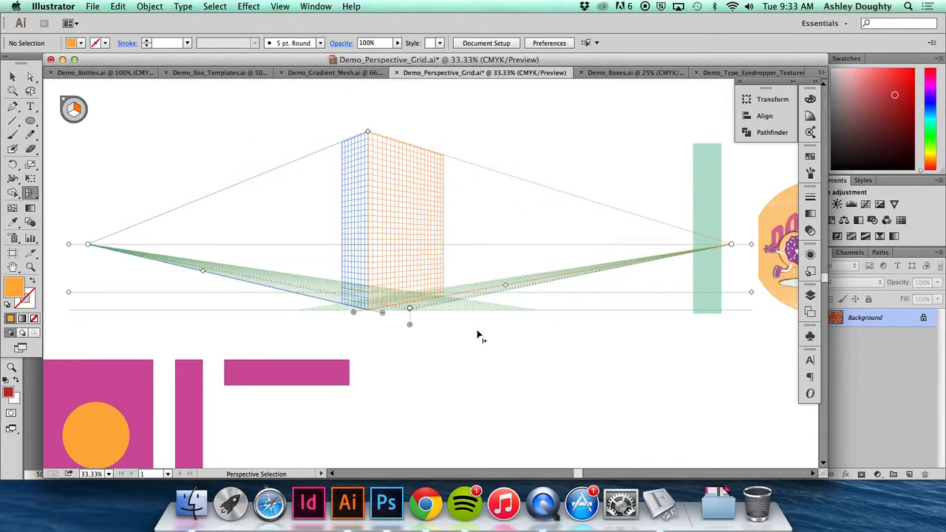
- Review the Perspective Grid Options and leave them without making changes
double_click(33, 195)
left_click_drag(500, 175, 252, 152)
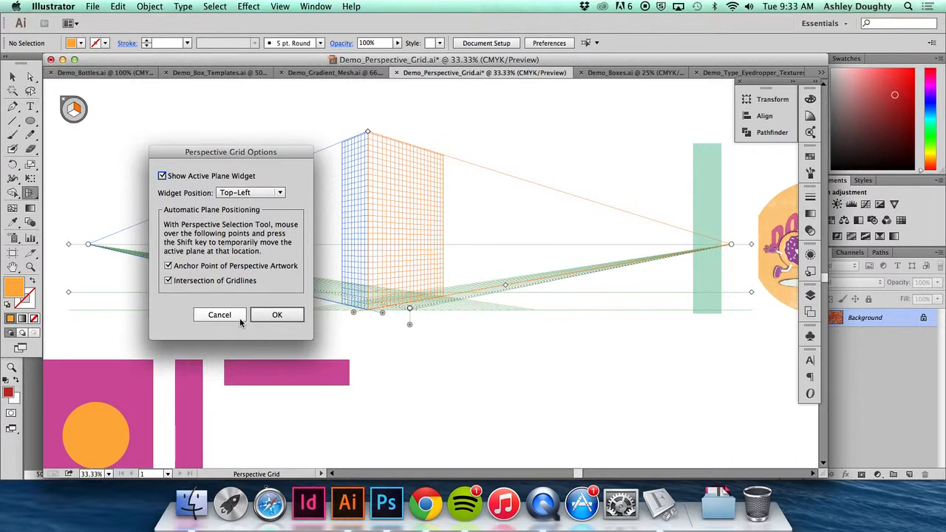
left_click(235, 319)
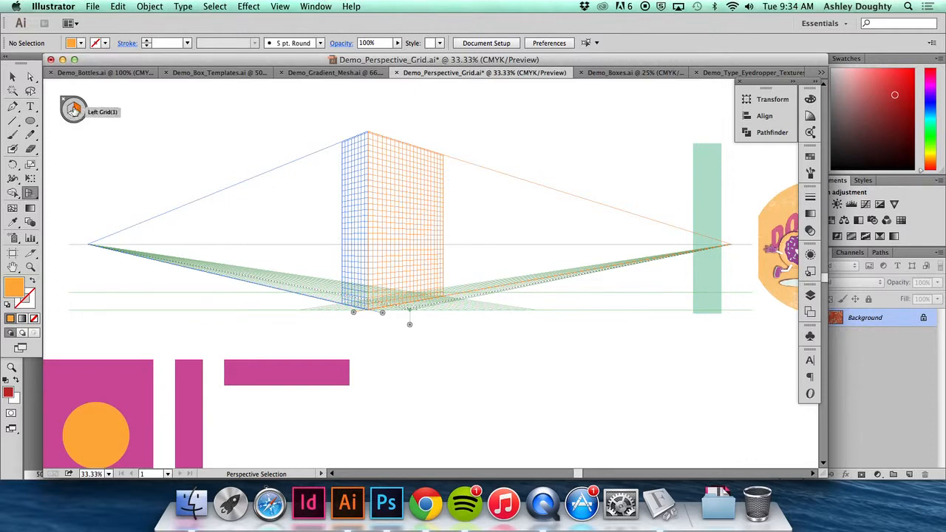
- Attach the large rectangle and its orange circle to the grid's right plane with the Perspective Selection tool, starting at the central corner
key("shift+p")
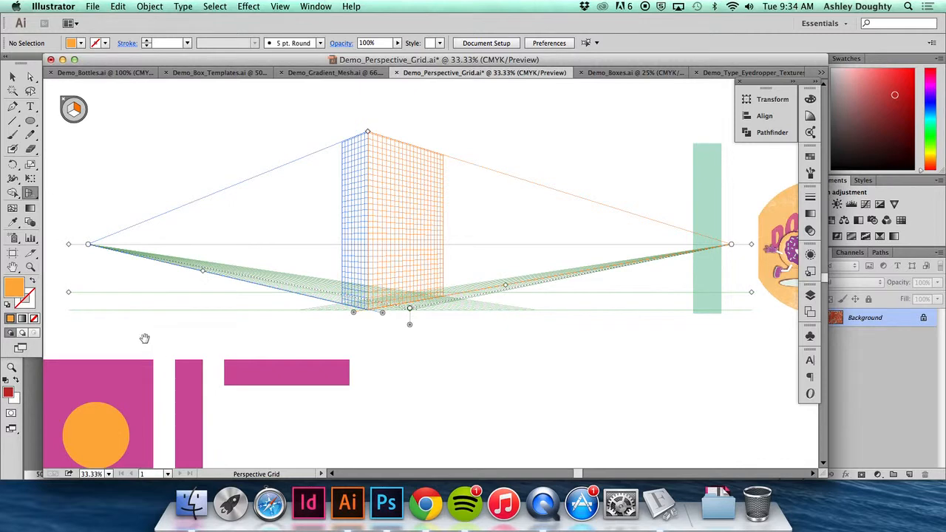
left_click_drag(148, 340, 196, 277)
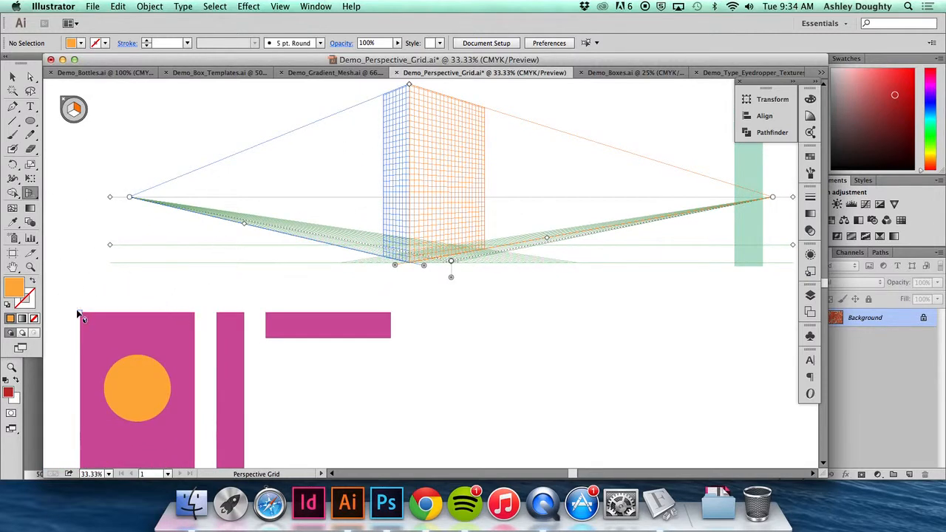
left_click(30, 193)
left_click(59, 207)
left_click_drag(70, 321, 179, 447)
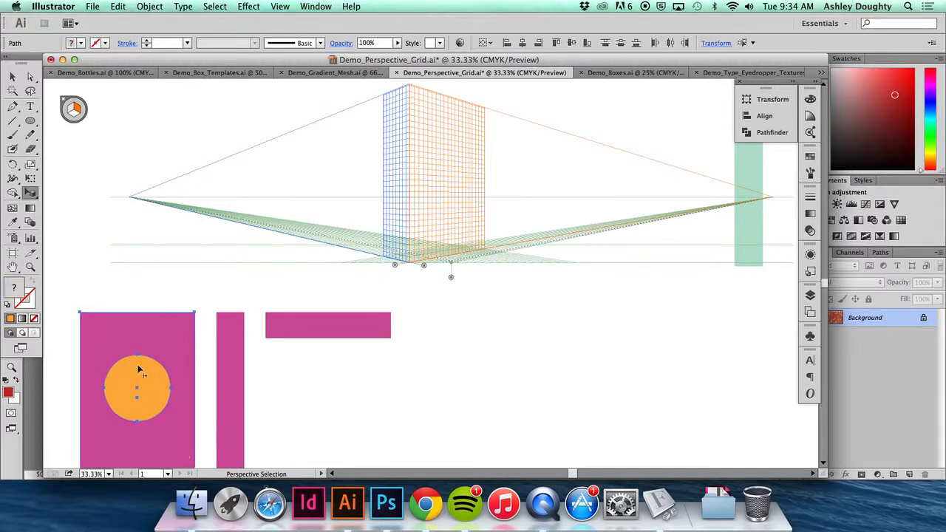
left_click_drag(138, 370, 447, 153)
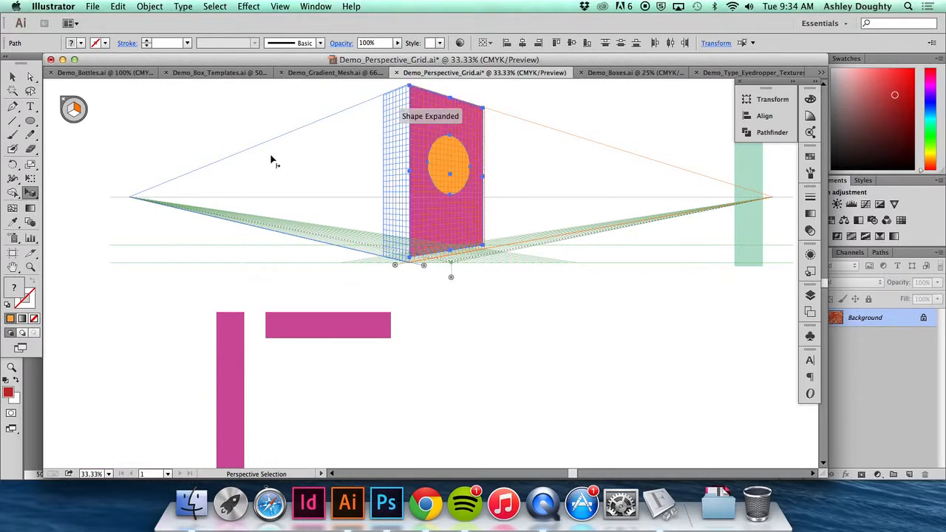
- Activate the left grid plane and attach the narrow rectangle to it as the box's side, meeting the front face
left_click(238, 380)
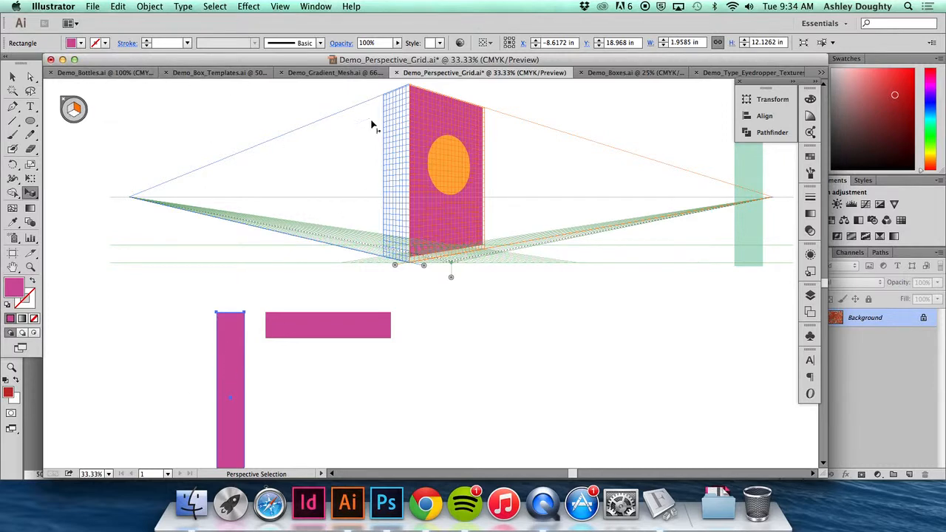
left_click(70, 111)
left_click_drag(238, 352, 407, 126)
left_click(318, 167)
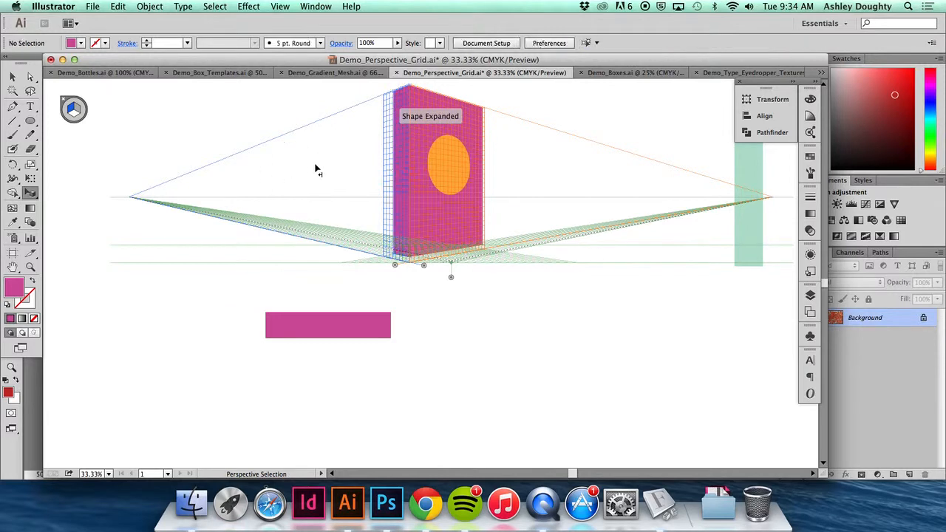
- Draw five pink rectangles on the left grid plane, spaced apart and receding toward the left vanishing point, and deselect
scroll(475, 308, "right", 5)
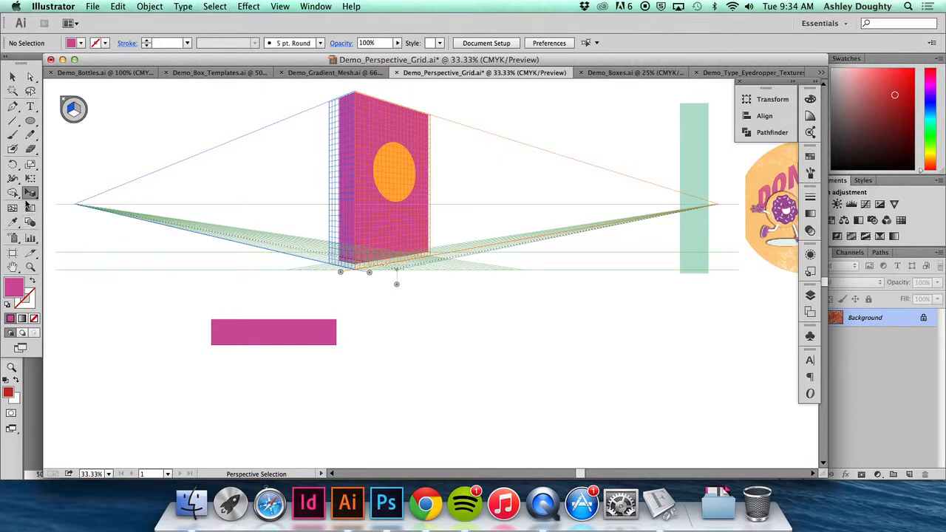
left_click(30, 120)
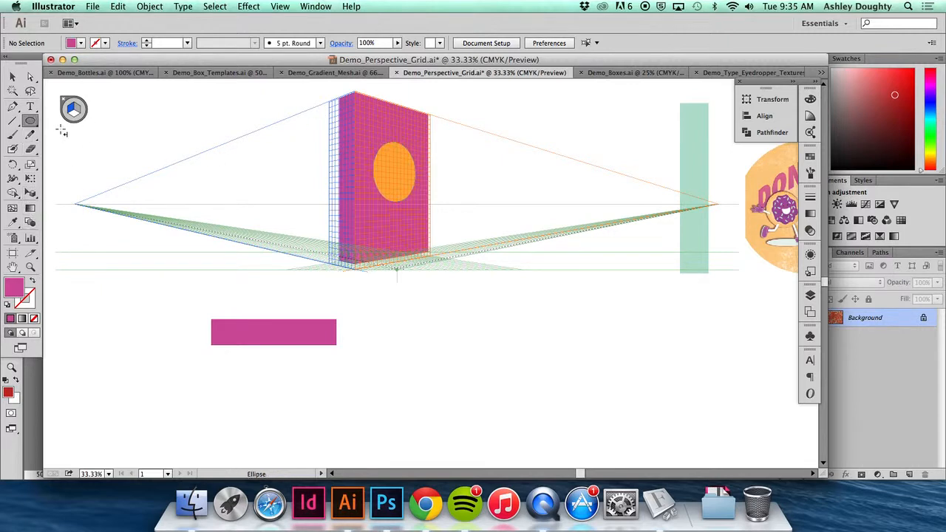
left_click_drag(35, 125, 78, 120)
left_click_drag(308, 122, 278, 255)
left_click_drag(257, 157, 226, 243)
left_click_drag(207, 173, 186, 232)
left_click_drag(170, 184, 154, 227)
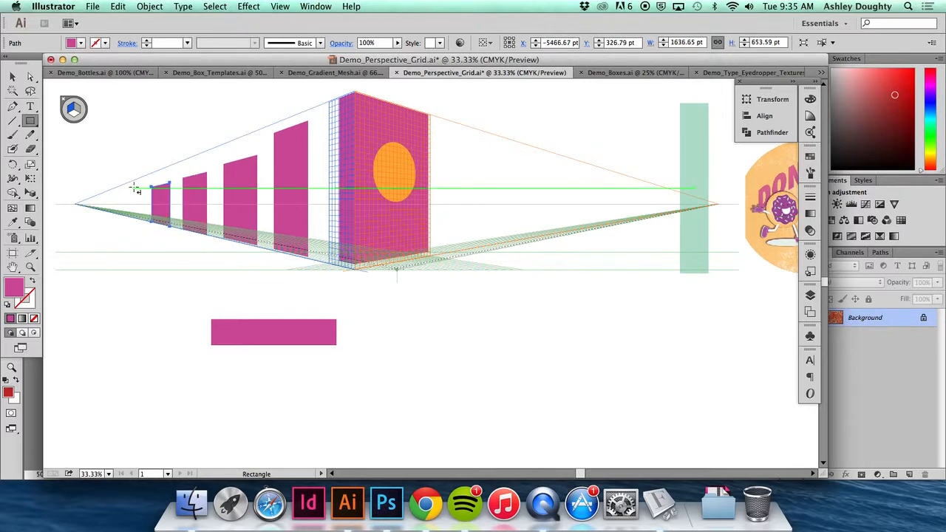
left_click_drag(136, 189, 127, 219)
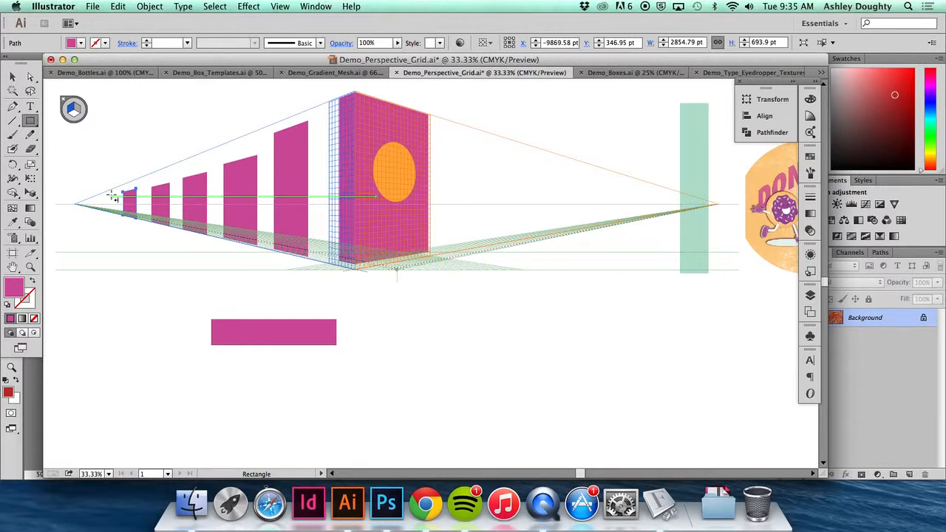
key("v")
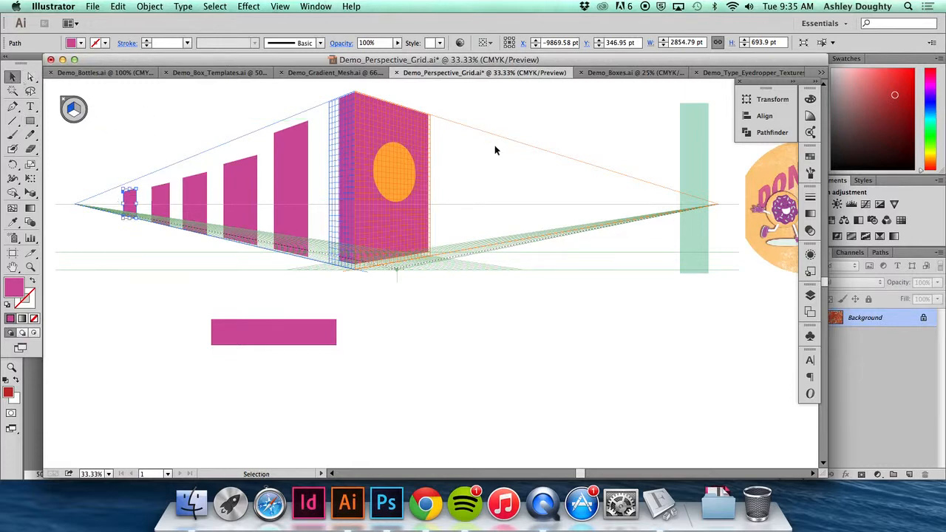
left_click(556, 115)
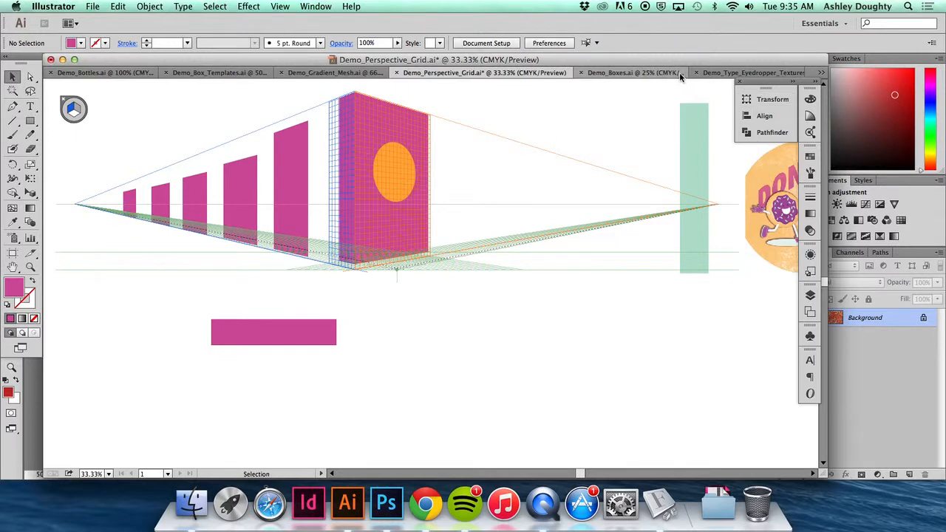
- Switch to the Demo_Boxes.ai document and select the large Jo's logo's clip group
left_click(651, 74)
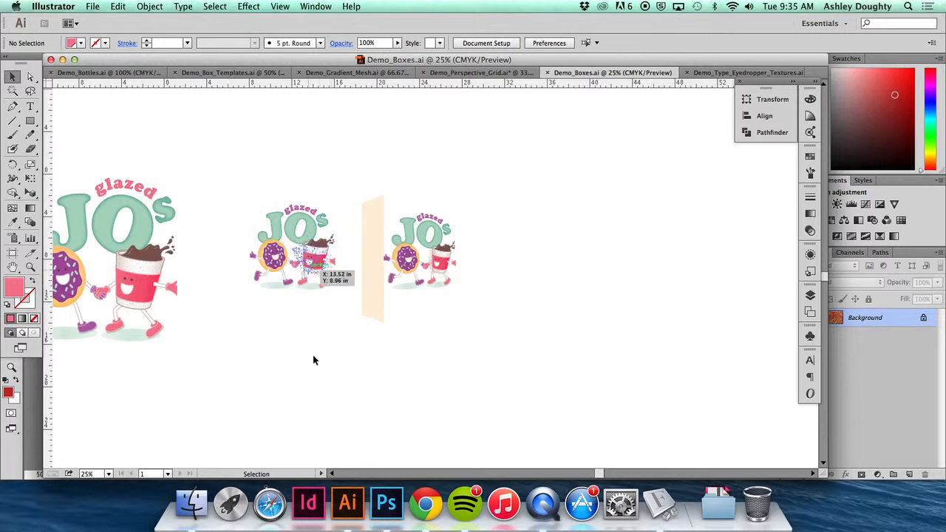
left_click_drag(314, 376, 357, 364)
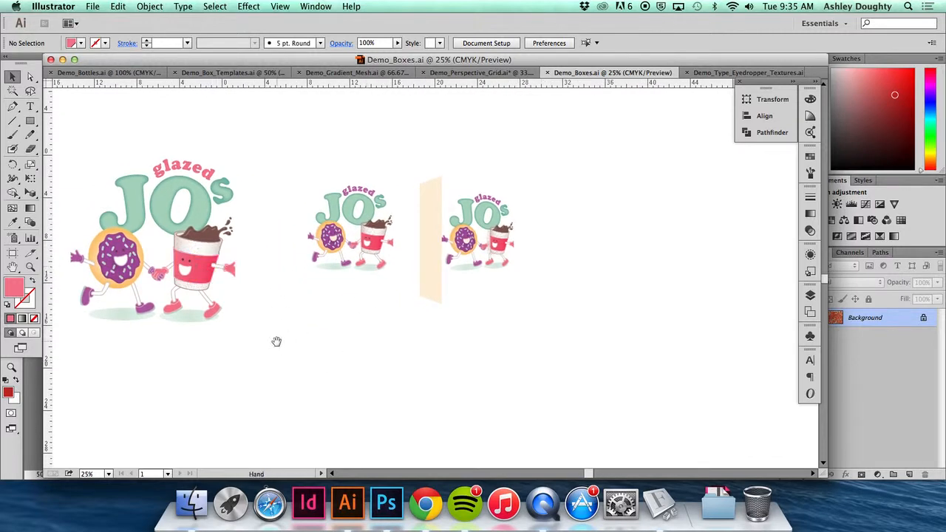
left_click_drag(272, 344, 383, 326)
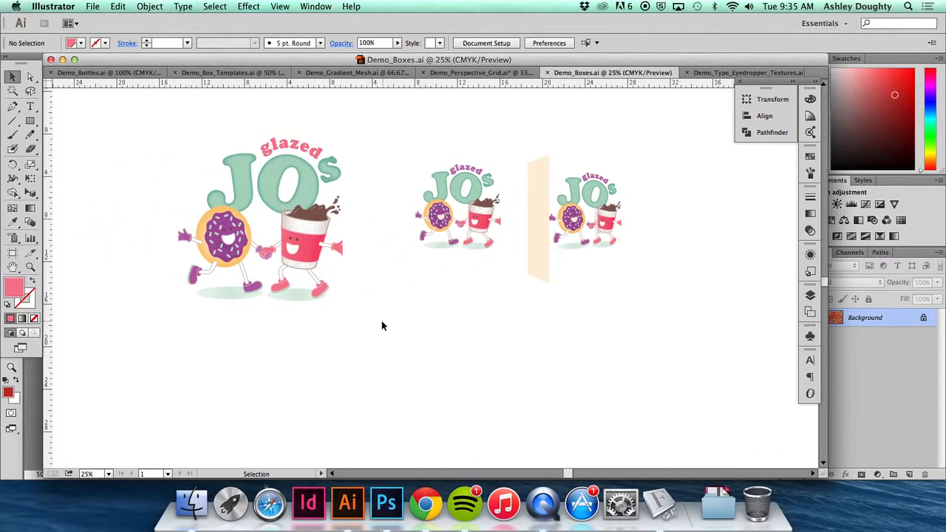
left_click(318, 221)
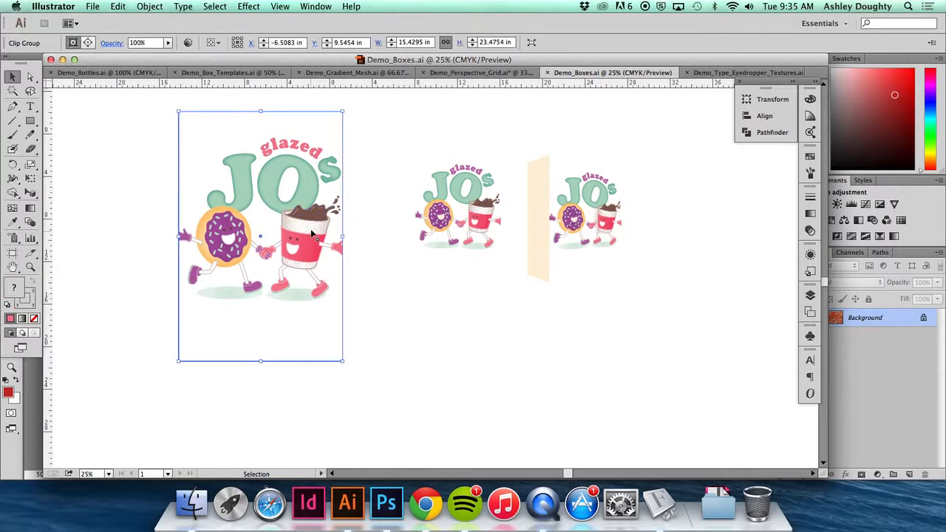
- Isolate the large logo's clip group to inspect the artwork beyond its clipping mask, and leave isolation mode
left_click_drag(311, 255, 368, 250)
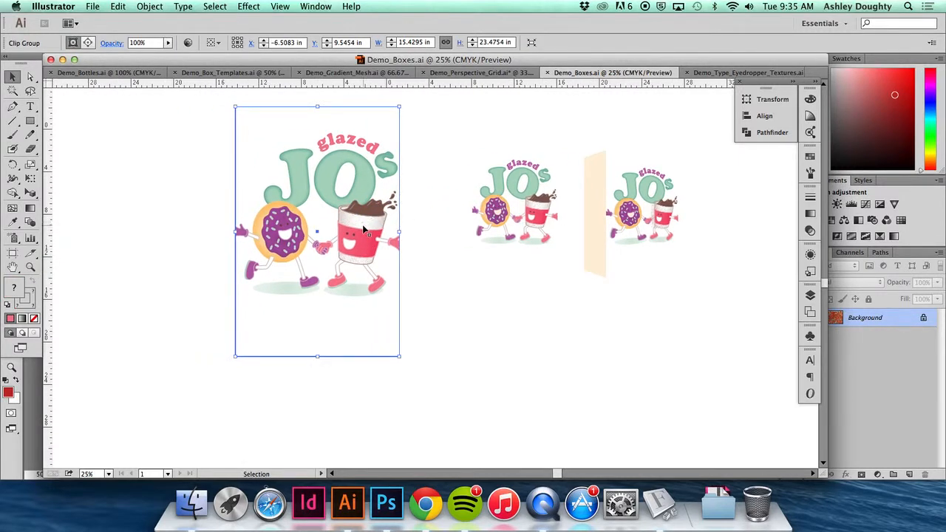
key("super+equal")
key("super+equal")
left_click_drag(363, 229, 538, 253)
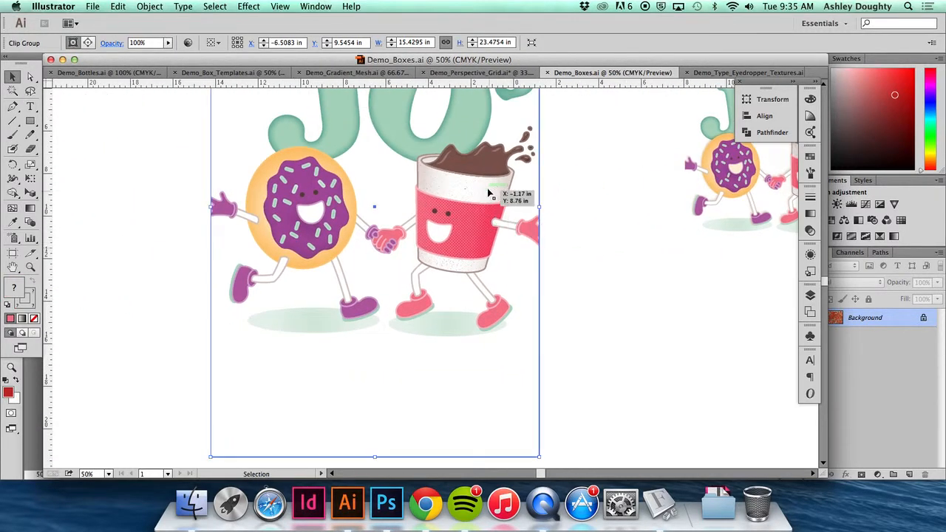
scroll(517, 207, "up", 5)
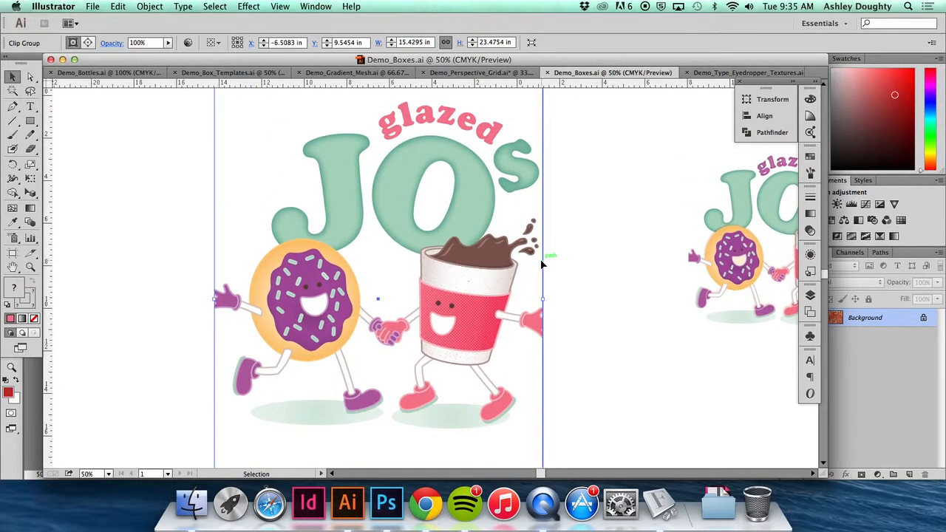
double_click(470, 286)
left_click(470, 287)
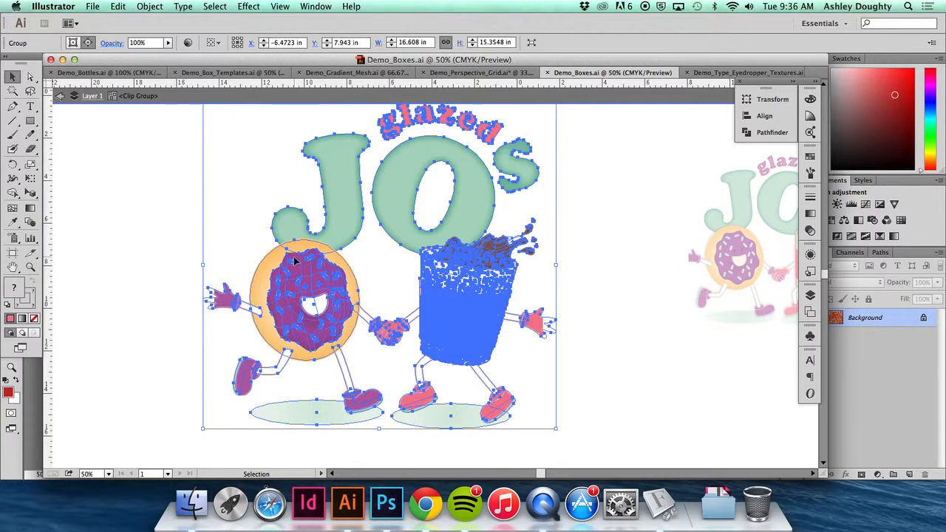
left_click(584, 262)
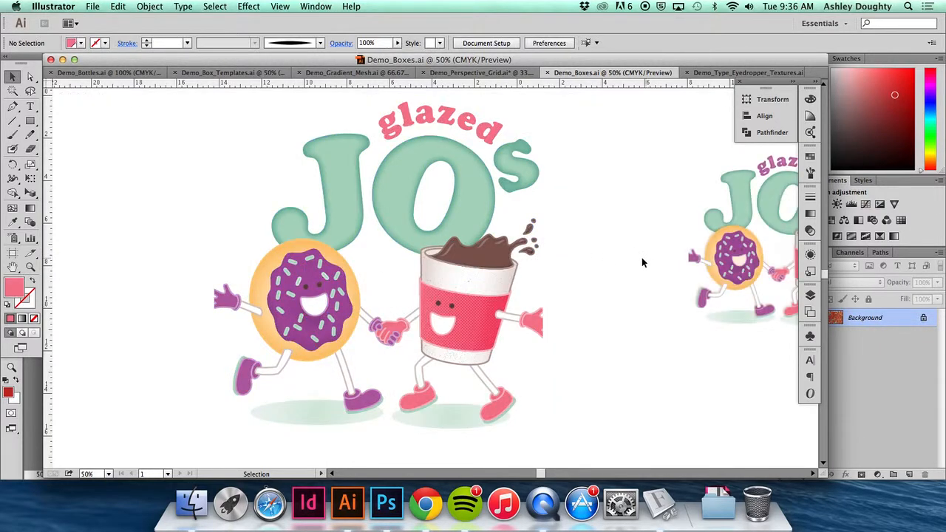
- Isolate the logo's clip group, select its clipping rectangle, and paste a copy of the rectangle in front
left_click(543, 275)
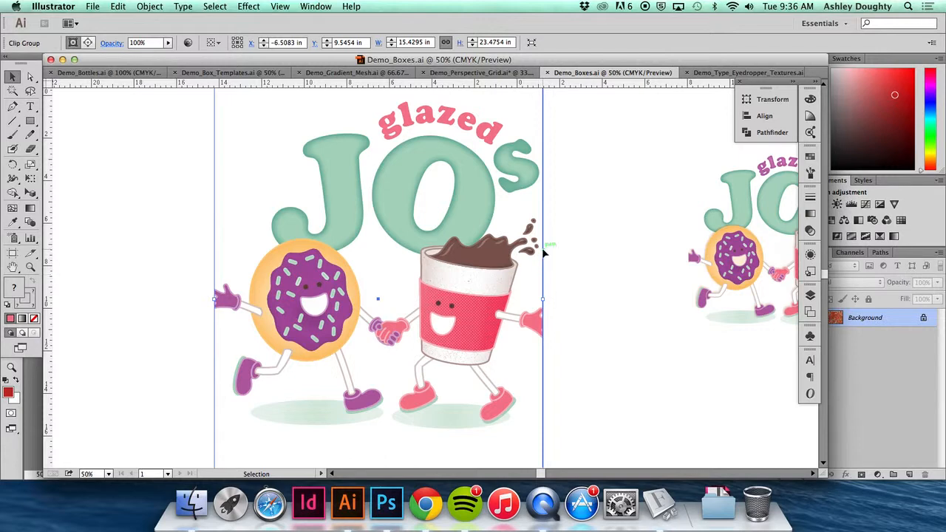
double_click(542, 249)
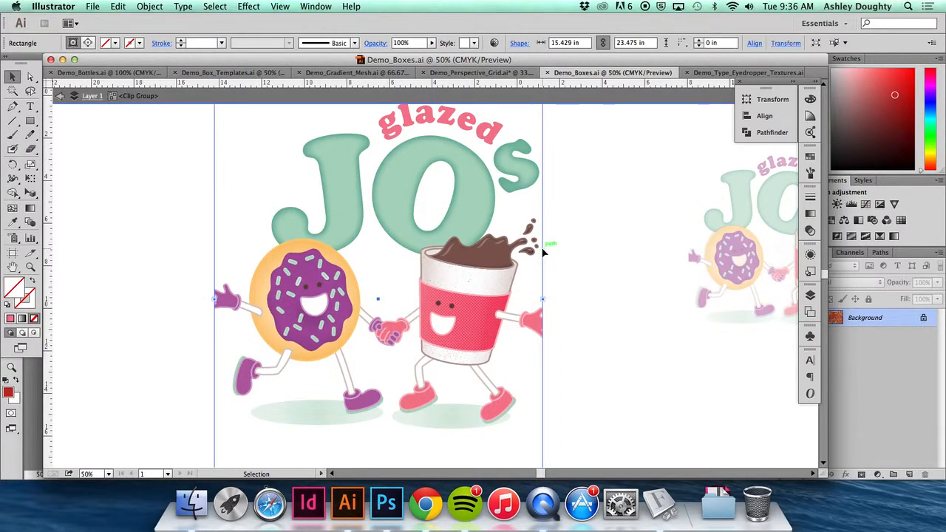
key("super+c")
key("super+f")
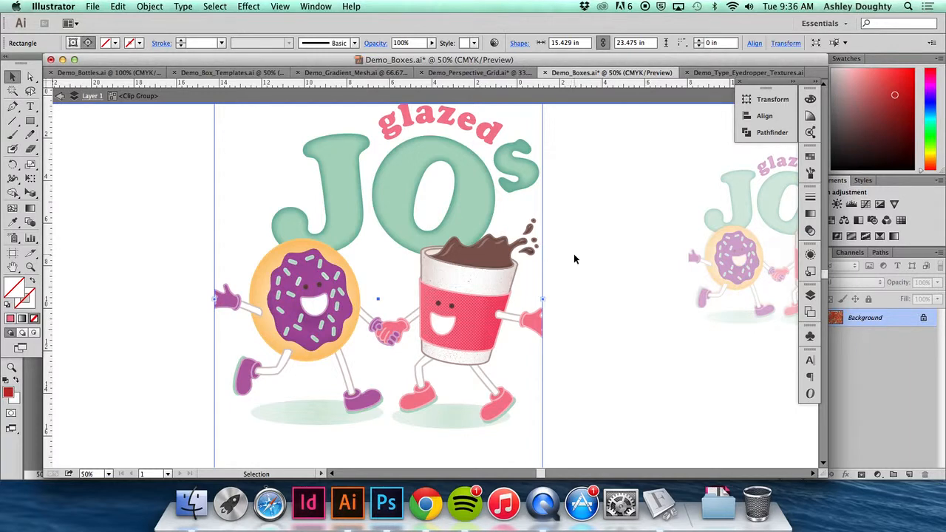
- Fill the copied rectangle with the light orange swatch and lighten it to a pale cream tint
left_click(810, 156)
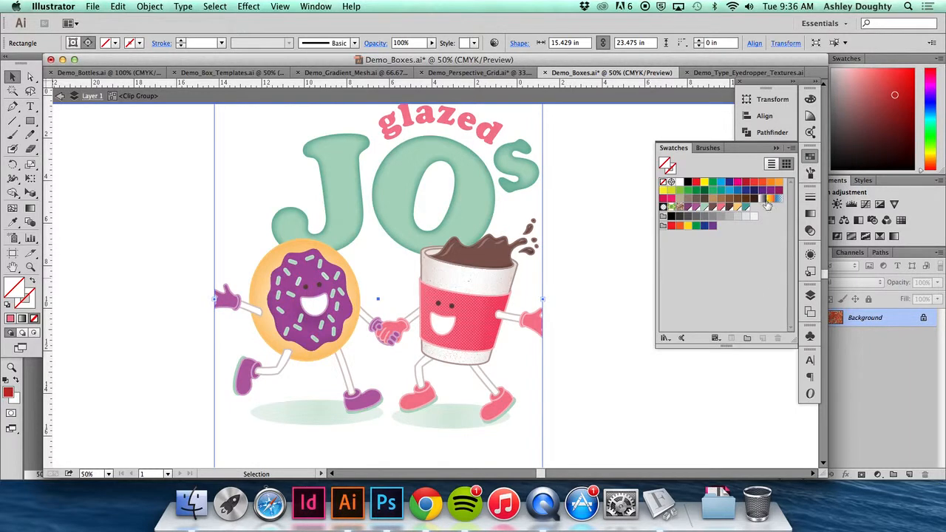
left_click(736, 208)
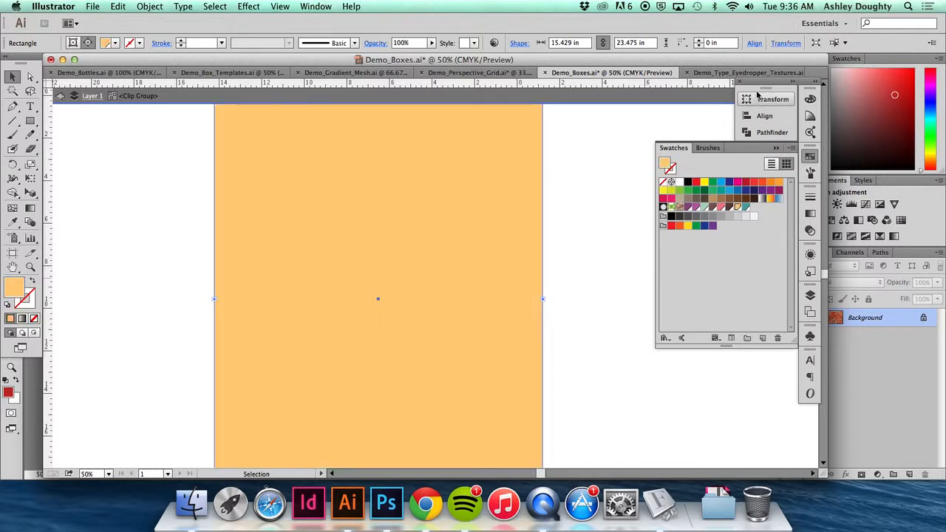
left_click(811, 99)
left_click(673, 120)
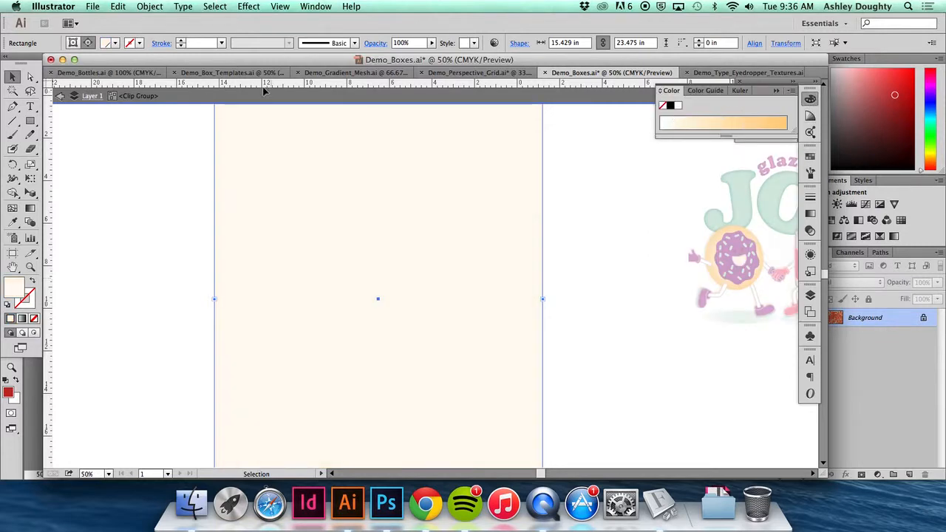
- Cut the cream rectangle out of the clip group and paste it behind the logo as a background
left_click(13, 77)
left_click(84, 167)
left_click(255, 184)
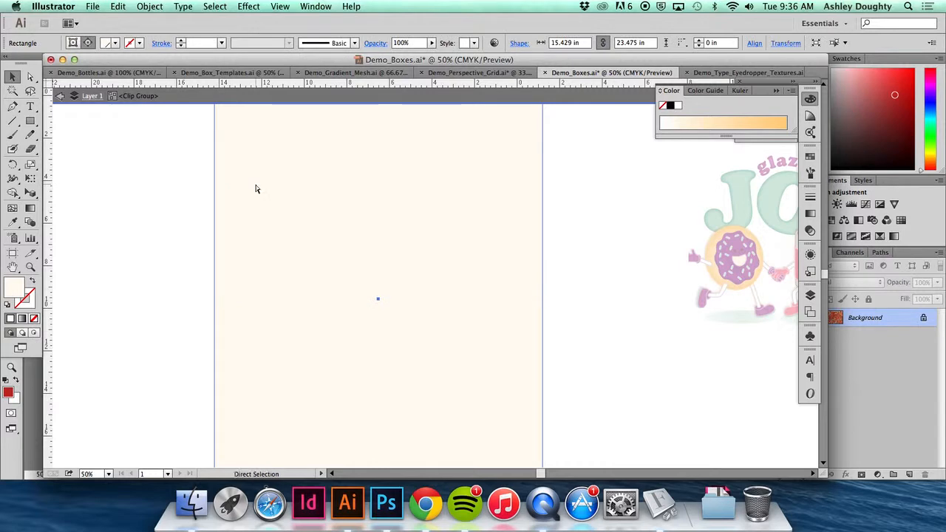
key("Delete")
double_click(583, 230)
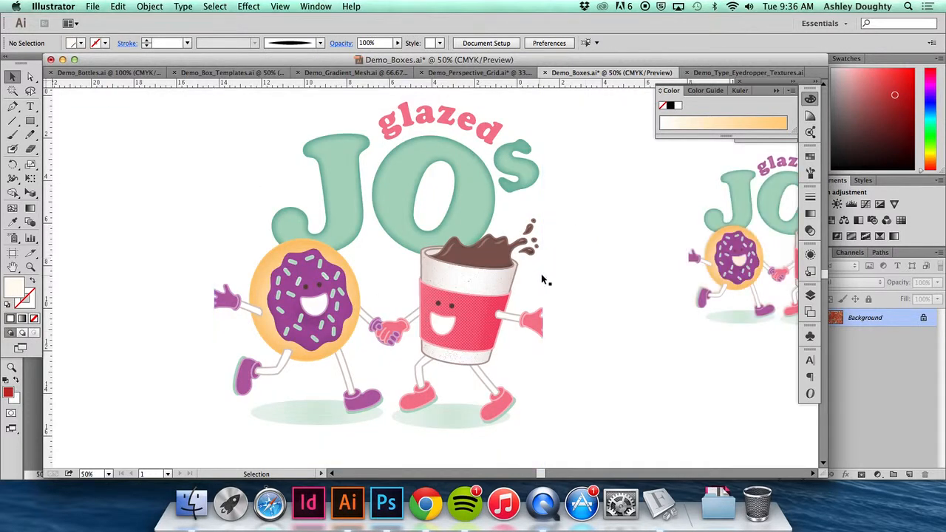
key("super+z")
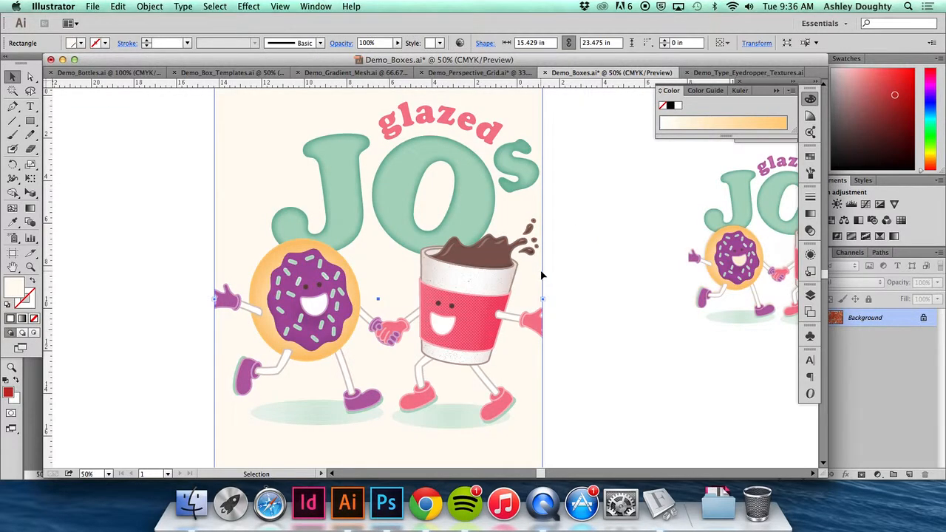
- Select the large logo together with its cream background rectangle
left_click(569, 225)
key("super+minus")
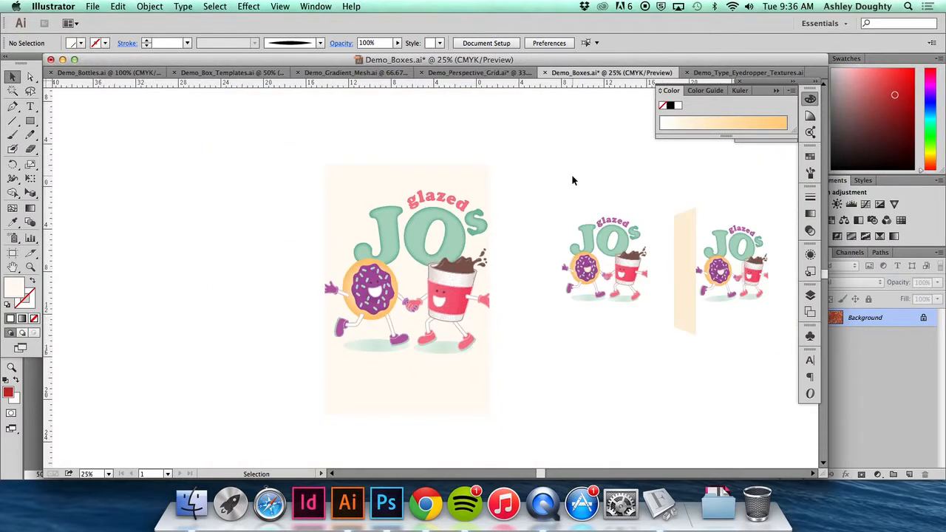
left_click_drag(515, 173, 410, 341)
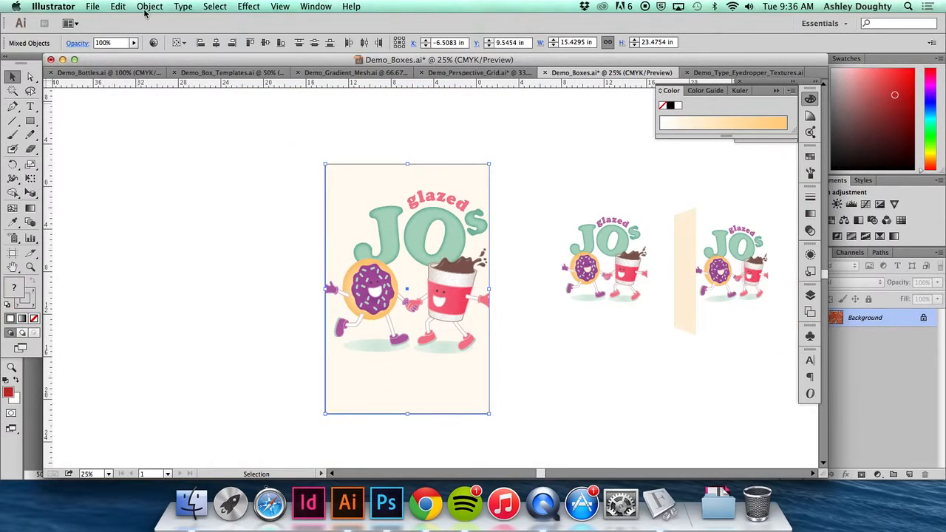
- Display the Transform settings separately from their group and make sure Scale Strokes & Effects is enabled
left_click(181, 6)
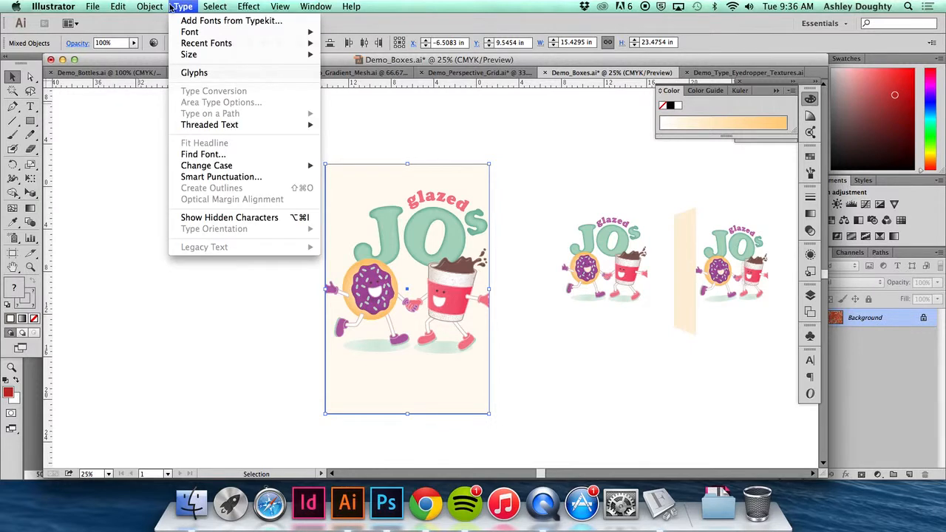
mouse_move(157, 6)
mouse_move(177, 21)
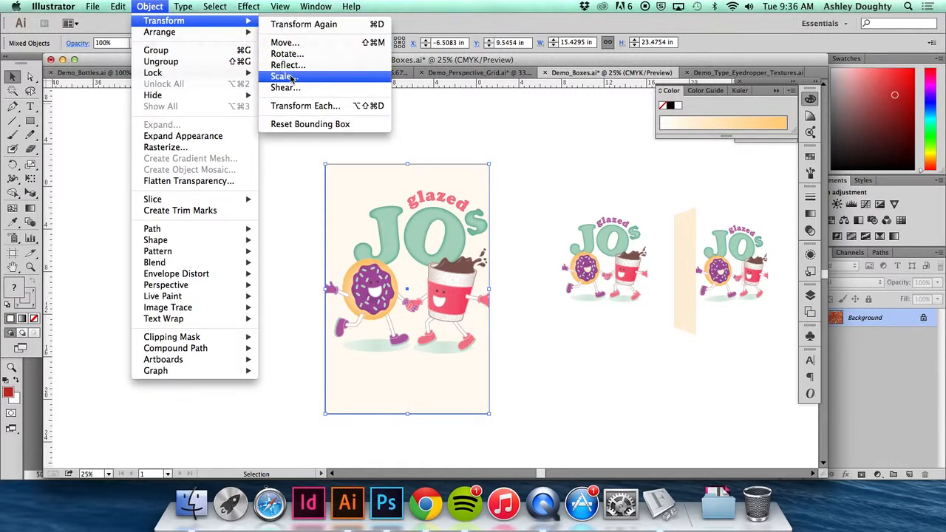
left_click(600, 132)
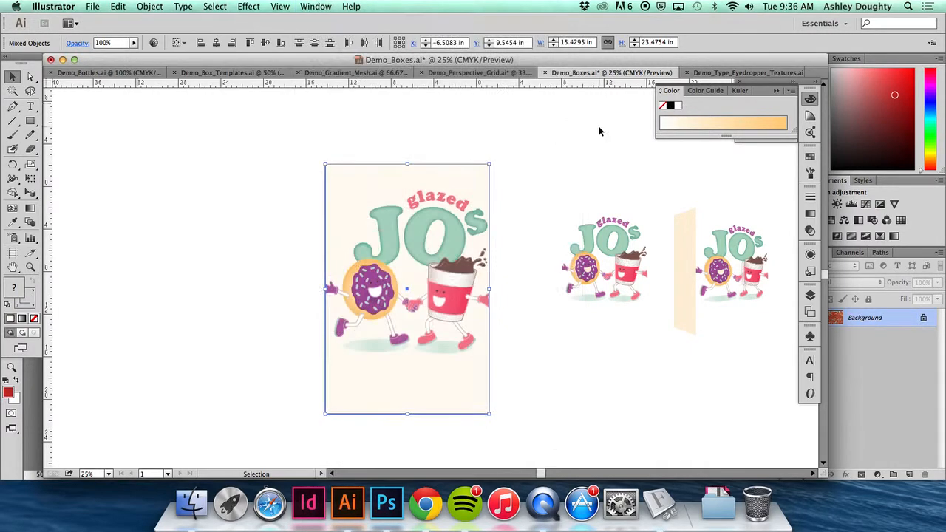
left_click(316, 6)
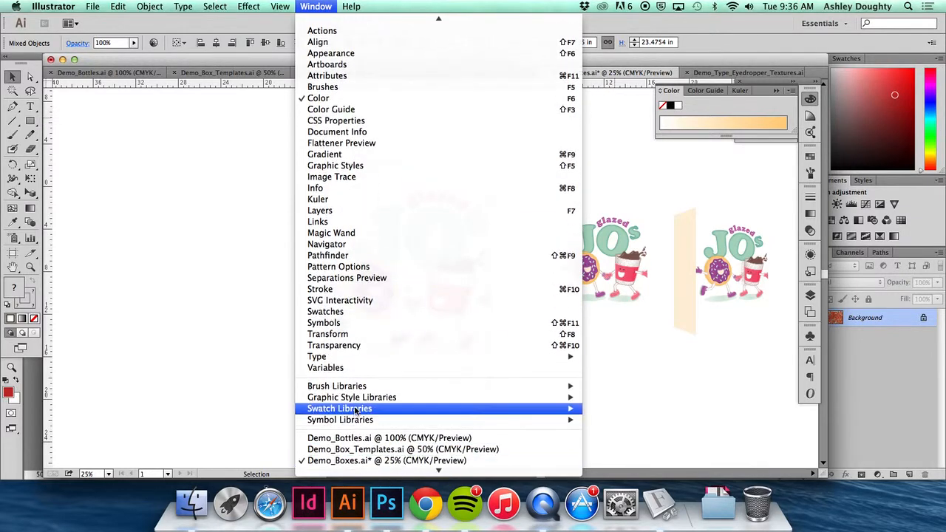
left_click(362, 333)
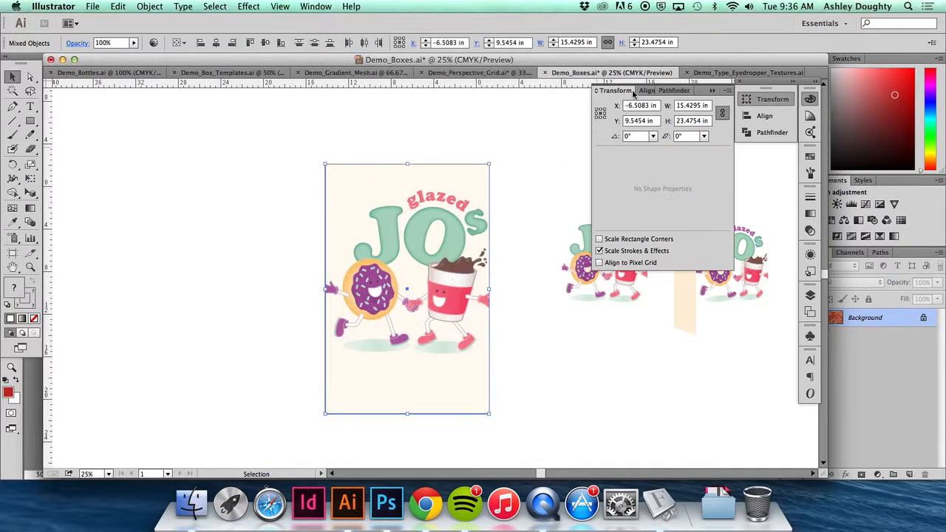
left_click_drag(634, 93, 209, 106)
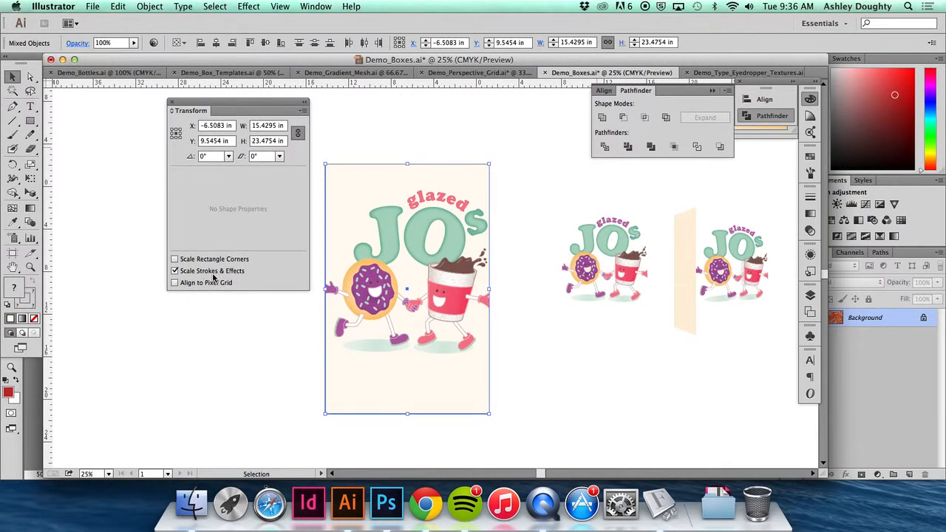
left_click(175, 270)
left_click_drag(193, 106, 622, 166)
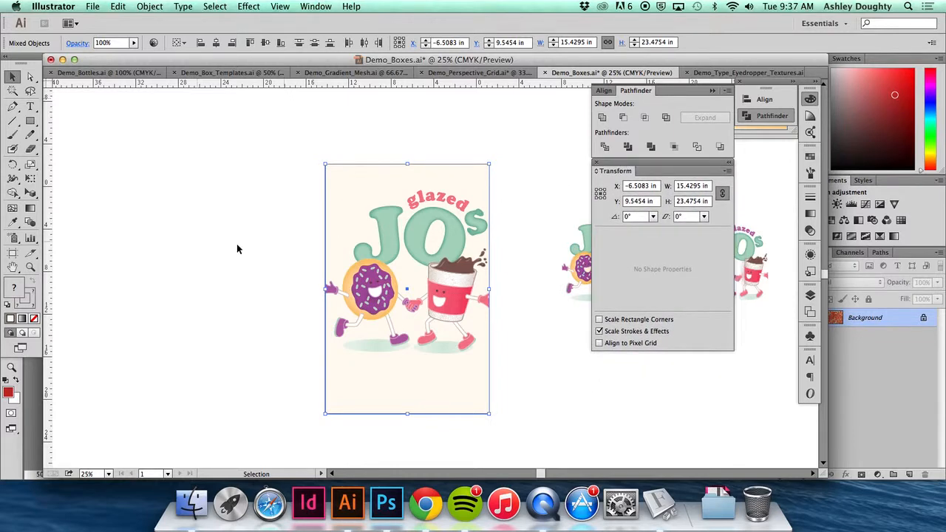
- Try rotating and stretching the selected artwork with Free Transform, undo both changes, and activate its Perspective Distort mode
left_click(32, 181)
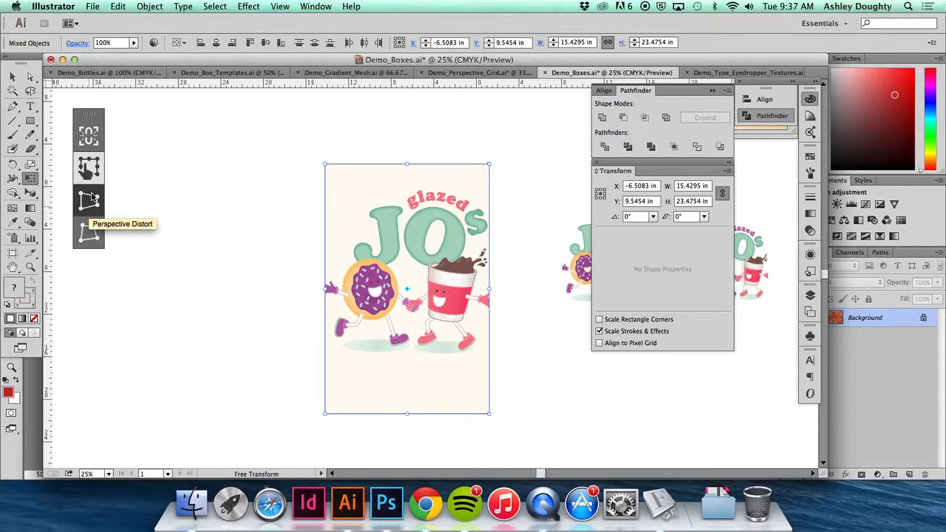
key("v")
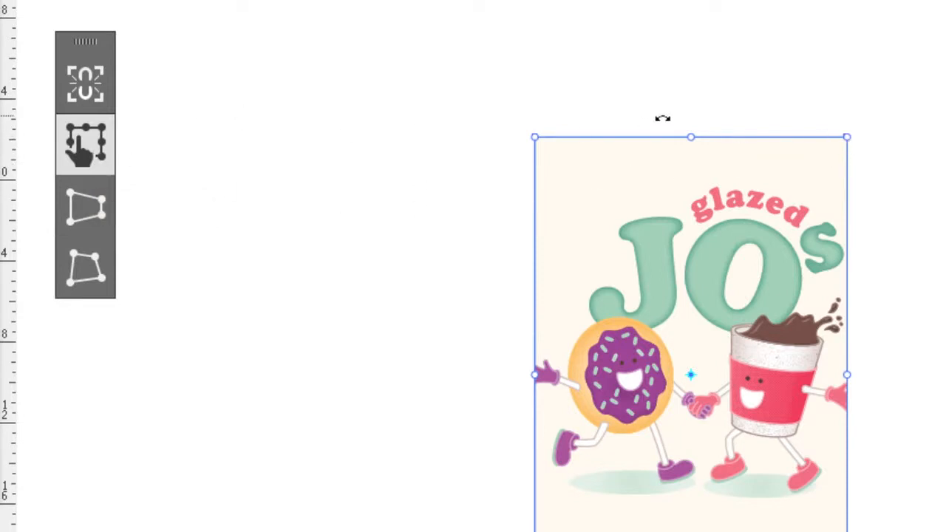
left_click_drag(534, 140, 606, 122)
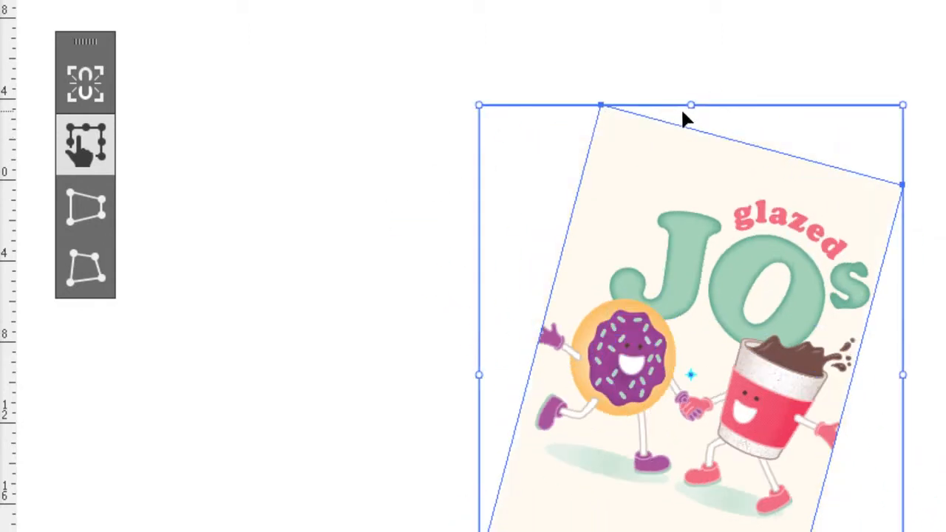
key("ctrl+z")
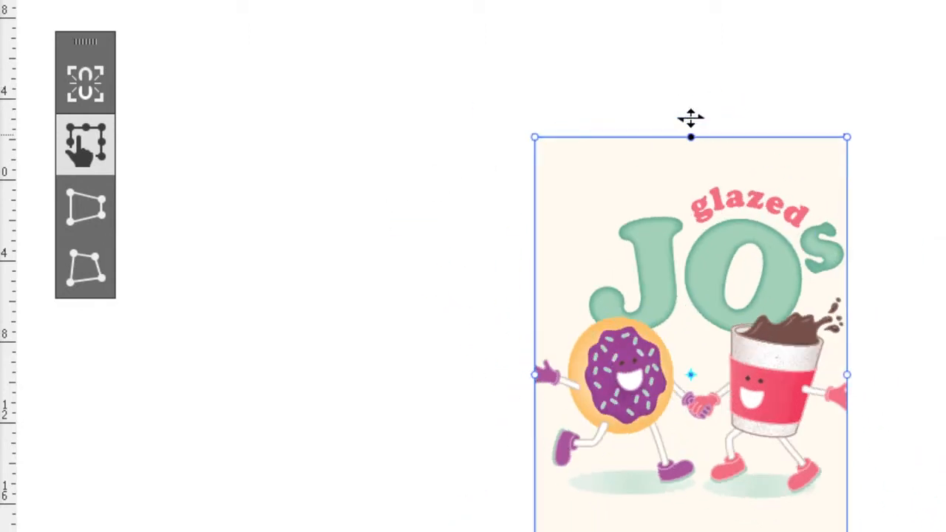
left_click_drag(690, 137, 695, 36)
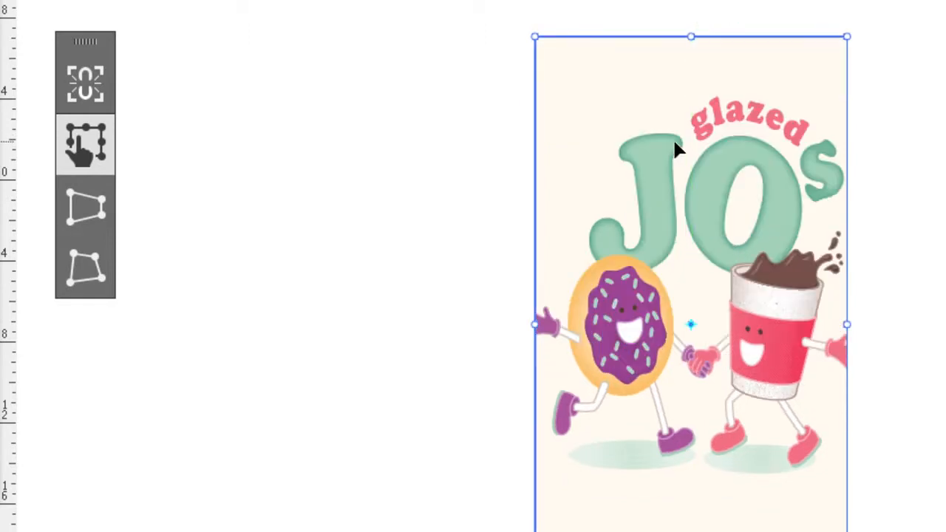
key("ctrl+z")
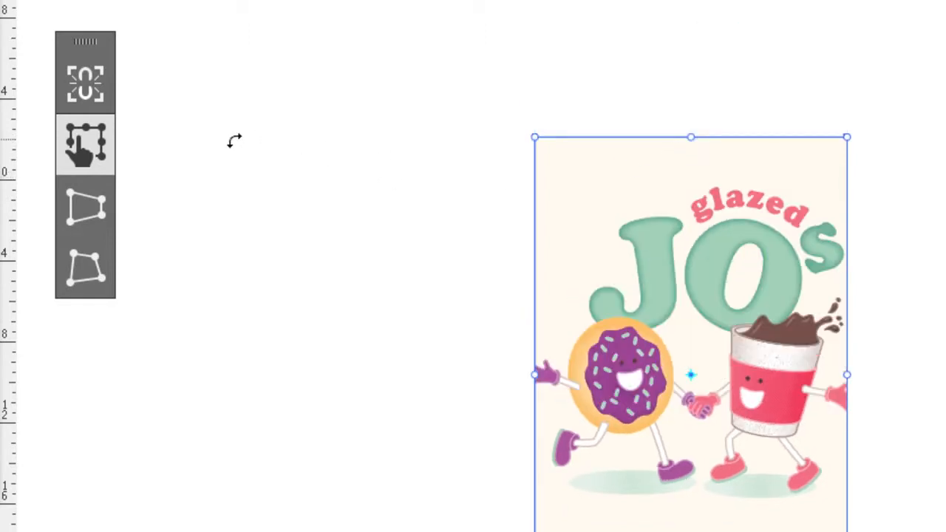
left_click(88, 212)
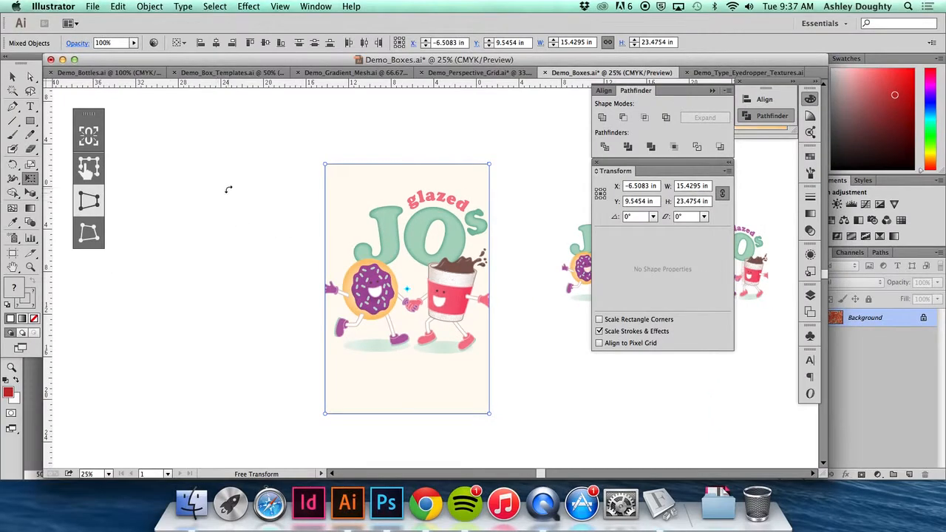
key("v")
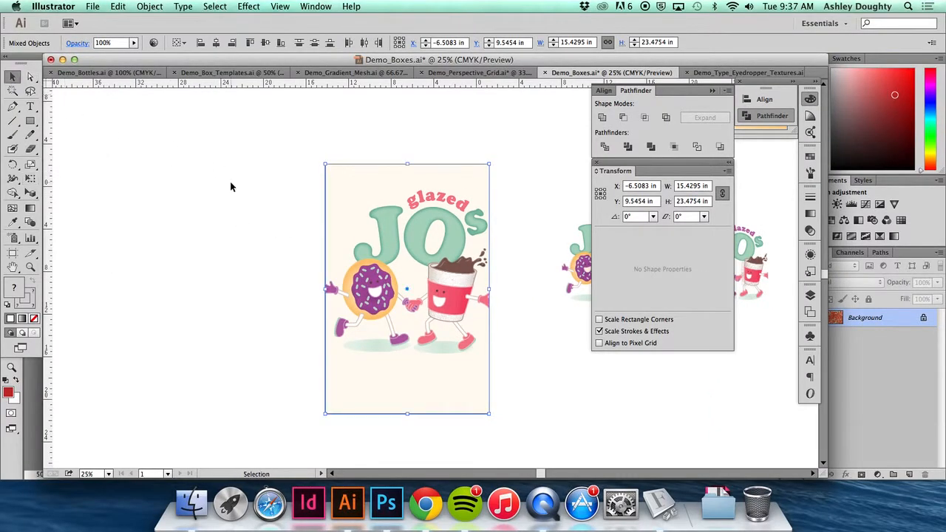
- Try perspective distorting the selected logo and background so one vertical side becomes shorter, and undo the distortion
left_click_drag(247, 160, 505, 432)
left_click(29, 178)
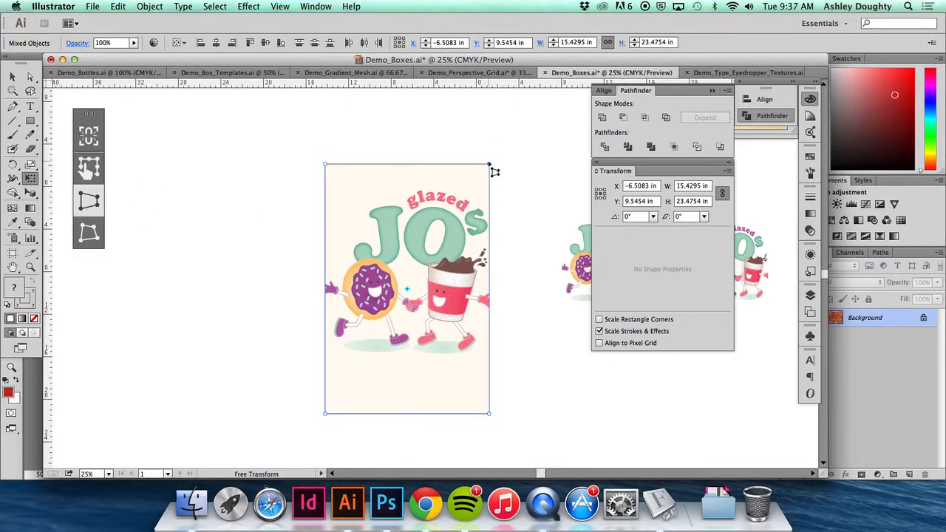
left_click_drag(493, 173, 496, 229)
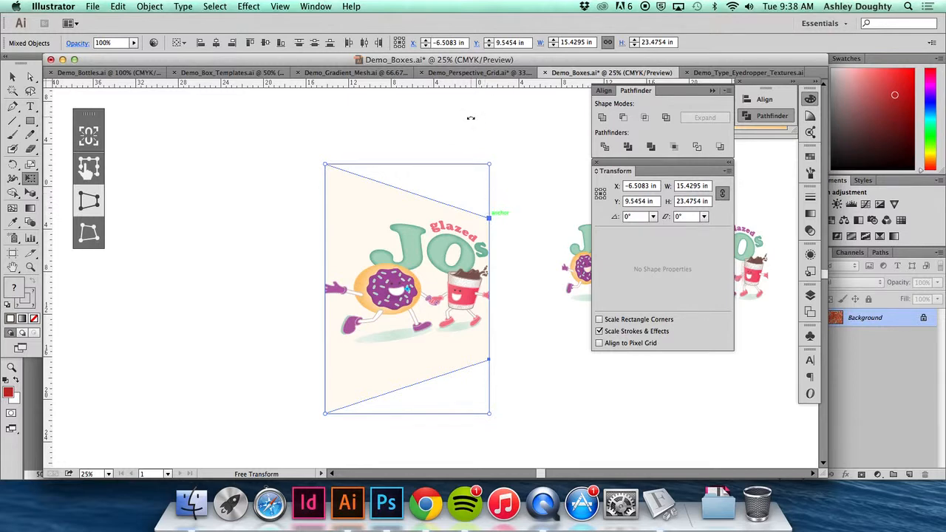
key("v")
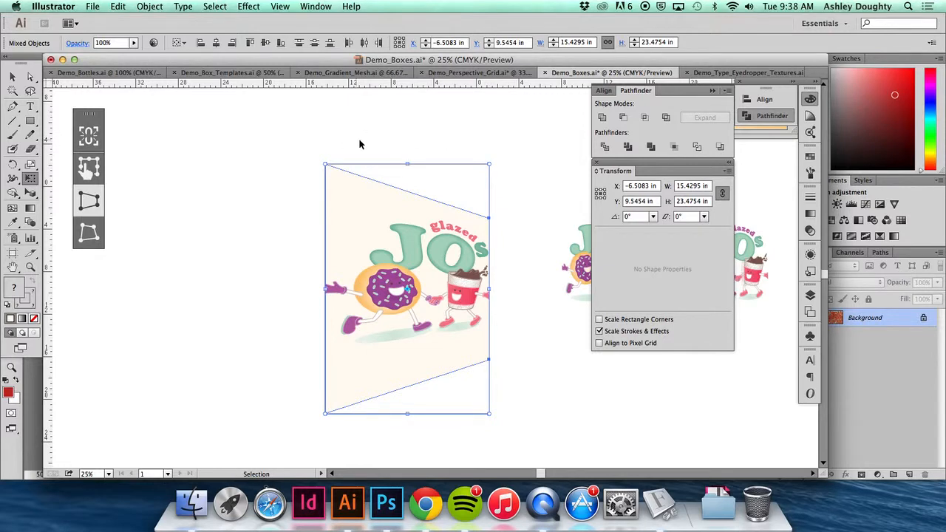
key("super+z")
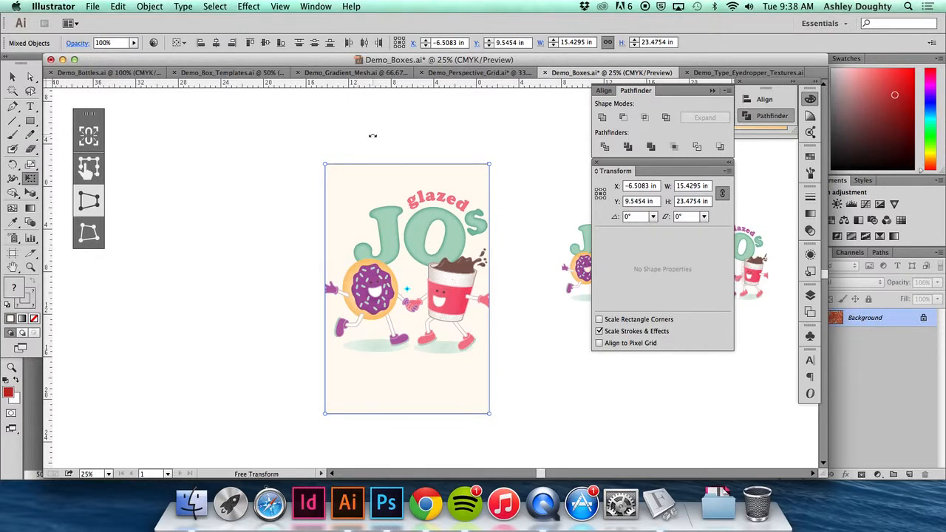
key("v")
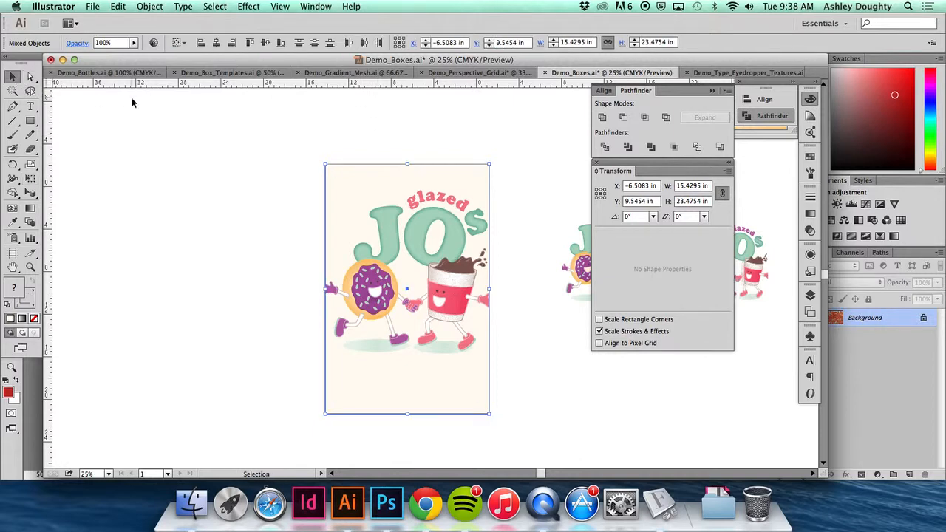
- Copy the logo artwork into Demo_Perspective_Grid.ai, group it and align its corner with the upper front corner of the box
left_click(394, 104)
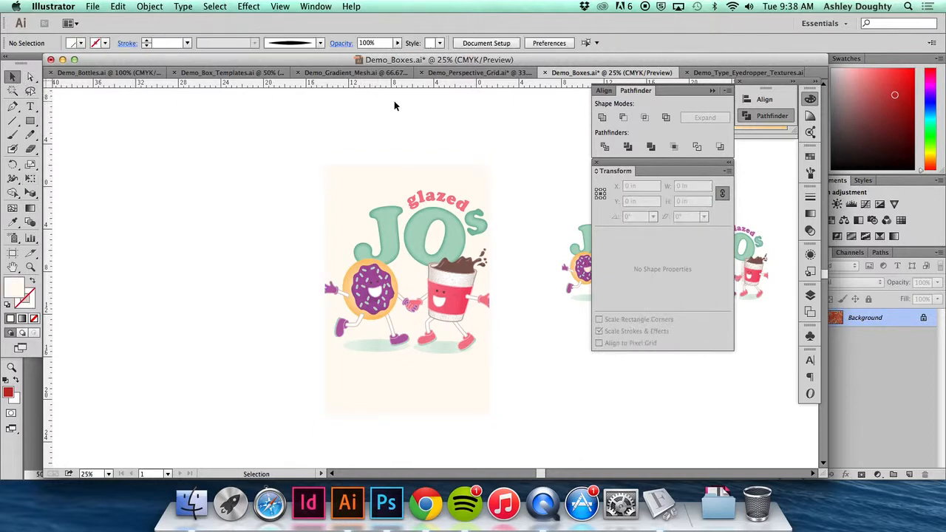
left_click(473, 73)
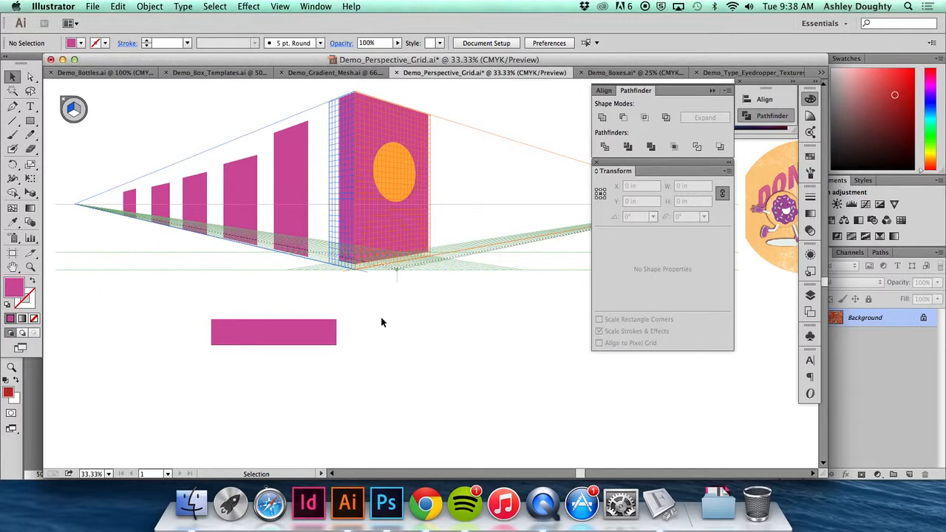
scroll(369, 325, "up", 3)
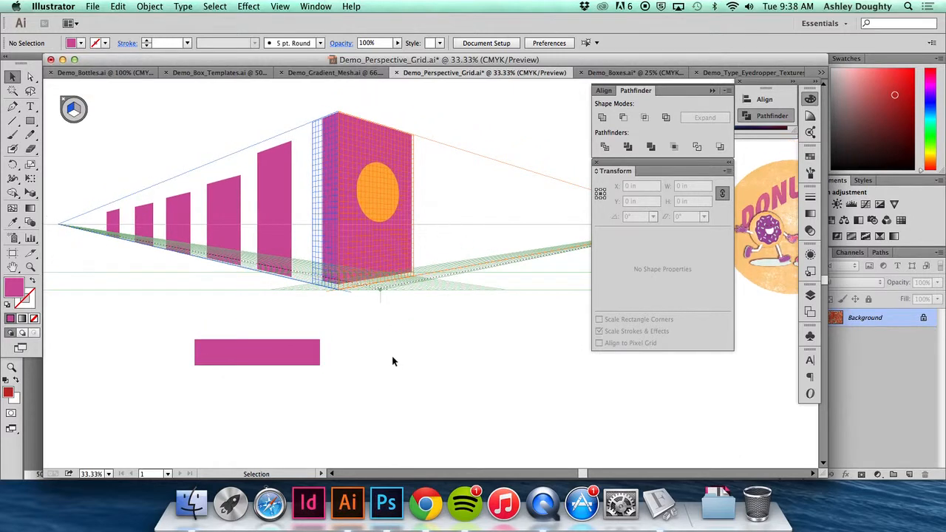
key("a")
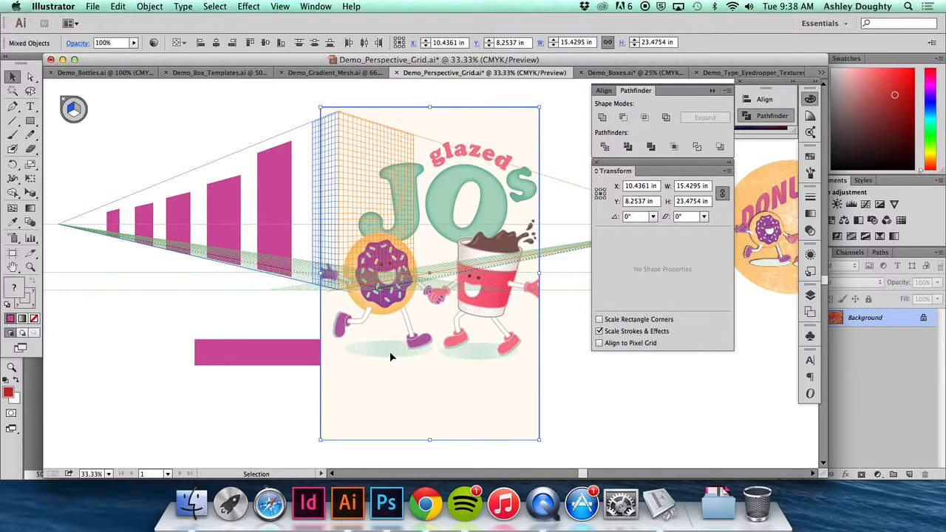
mouse_move(384, 374)
left_mouse_down()
mouse_move(424, 381)
mouse_move(399, 377)
left_mouse_up()
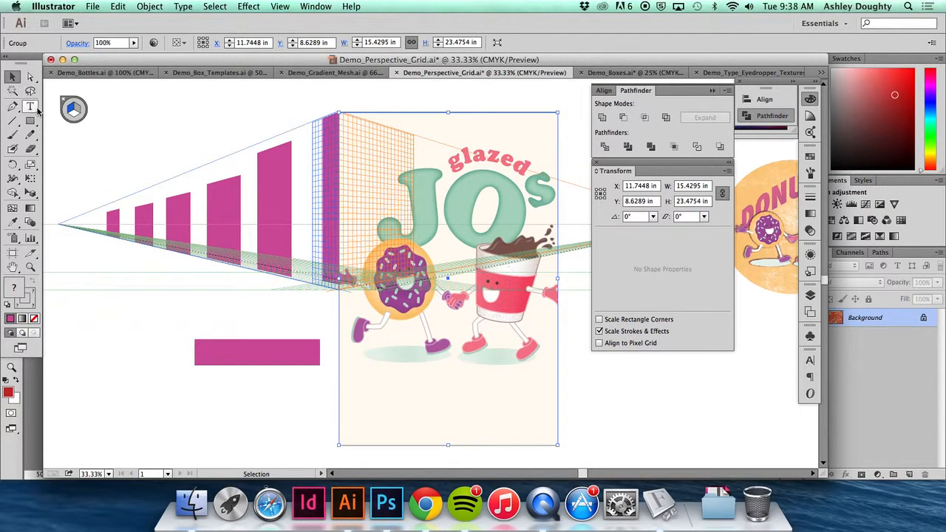
- Scale the grouped artwork down proportionally to about 7.97 by 12.12 in, roughly matching the height of the box's front edge
left_click(30, 178)
left_click(89, 200)
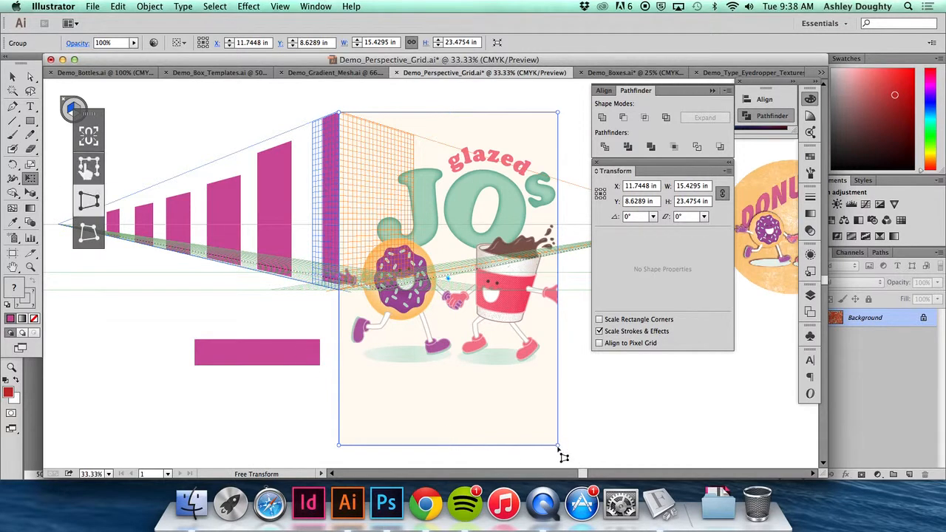
key("v")
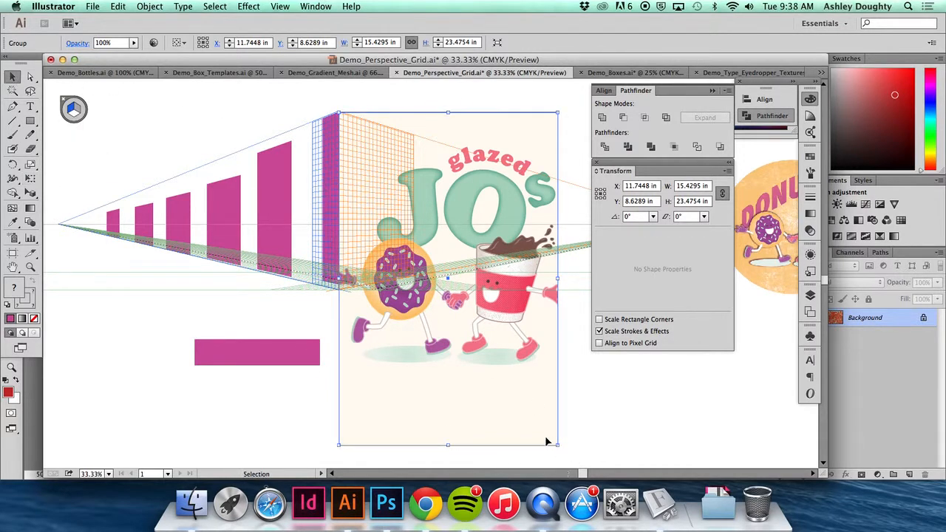
left_click_drag(557, 445, 453, 284)
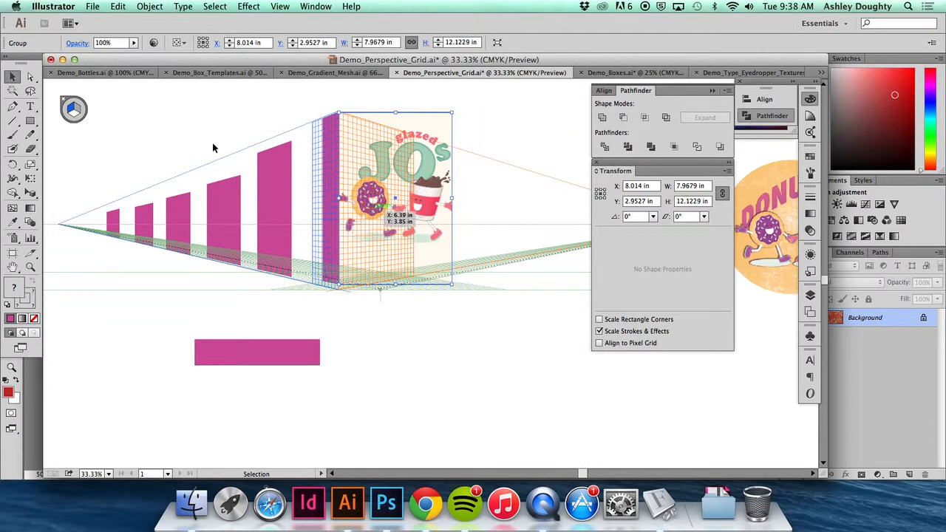
- Perspective distort the artwork's outer side so its upper edge follows the box's receding perspective line
left_click(29, 179)
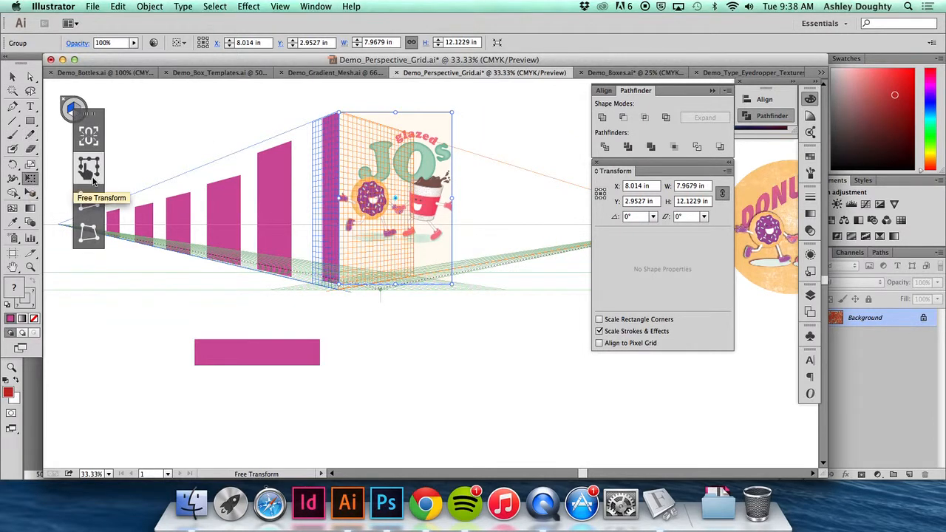
left_click_drag(454, 115, 455, 155)
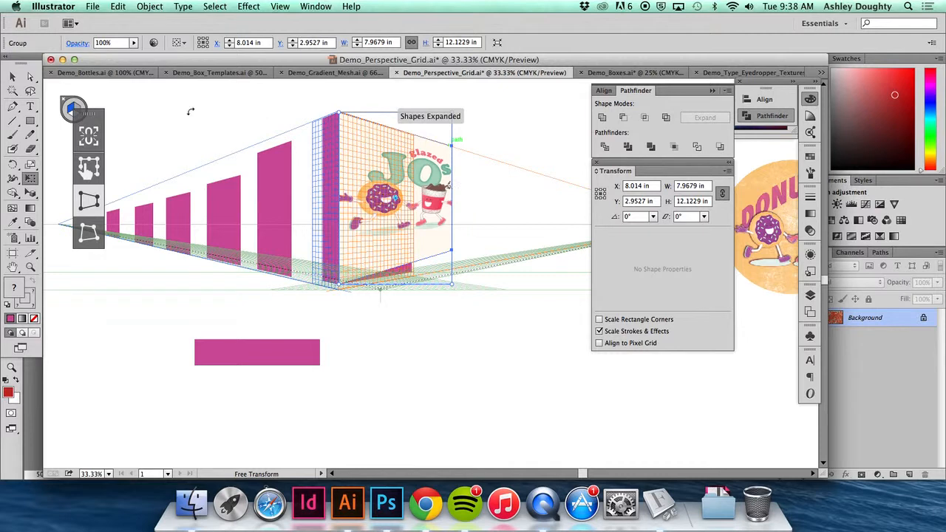
- Try pulling the artwork's outer lower corner outward with Free Distort, and undo the change
left_click(88, 234)
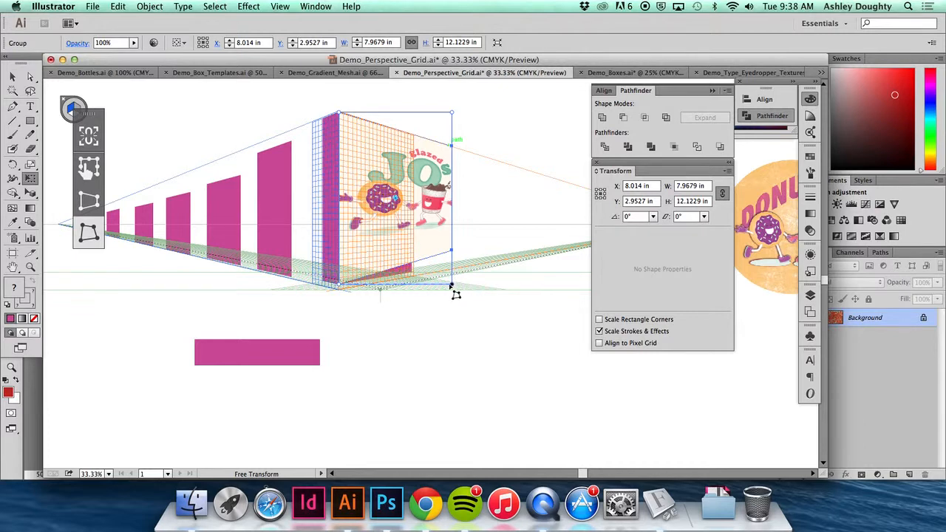
left_click_drag(452, 287, 477, 295)
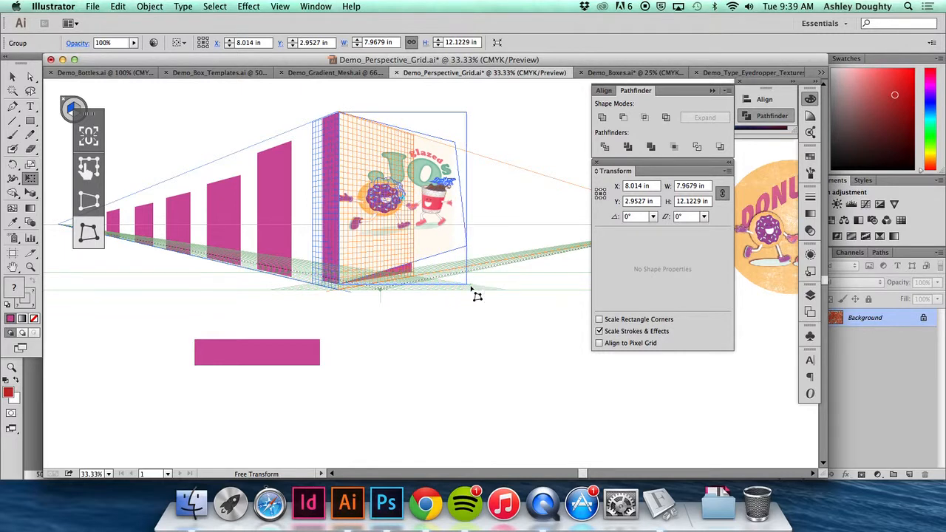
key("super+z")
left_click_drag(450, 253, 457, 260)
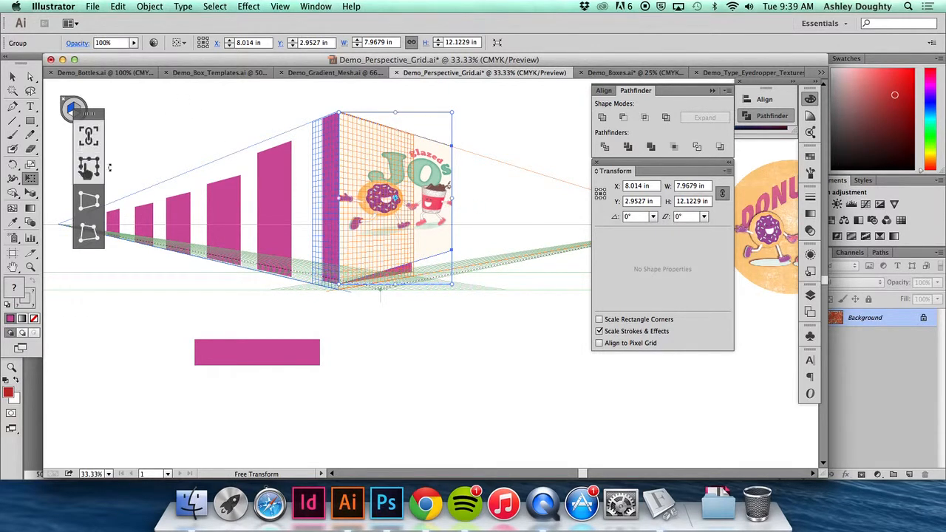
- Narrow the artwork to about 5.32 in wide to fit the box's front face, undoing the stray vertical stretches
left_click_drag(450, 199, 414, 197)
left_click_drag(414, 147, 417, 109)
key("super+z")
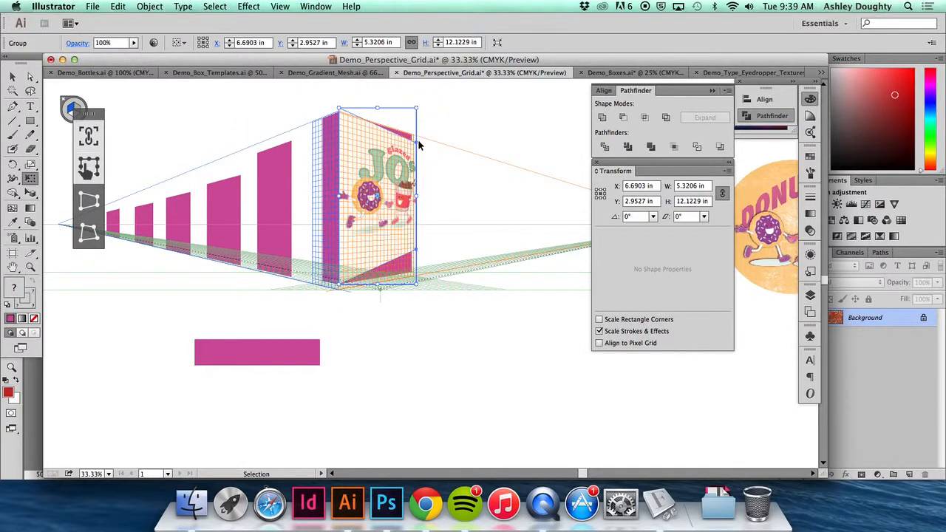
key("super+z")
left_click_drag(429, 205, 449, 251)
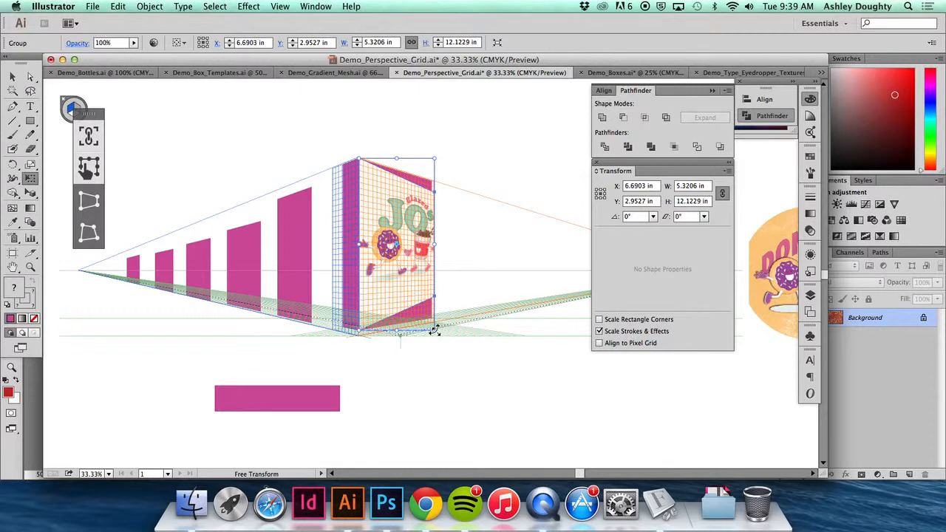
left_click_drag(434, 330, 435, 338)
key("super+z")
left_click(434, 299)
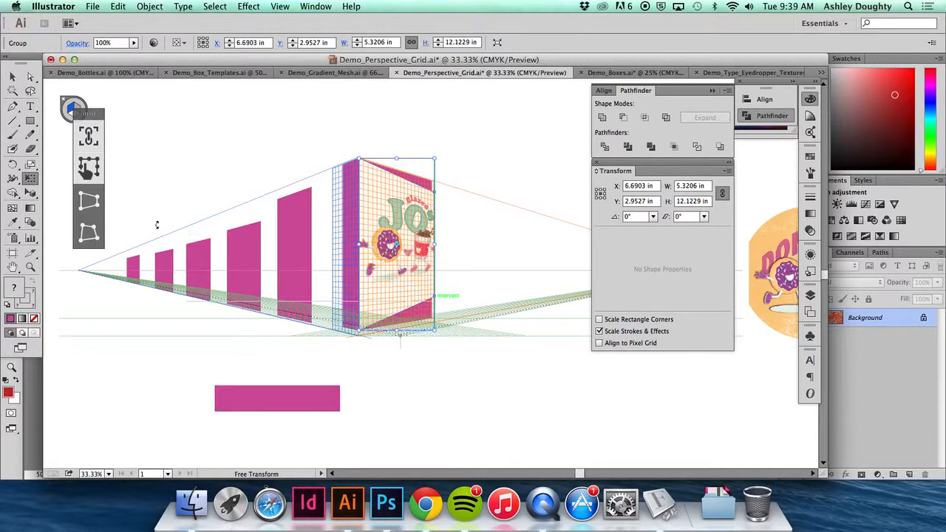
- Perspective distort the artwork's outer side again so its upper edge lines up with the top of the box face
left_click(91, 198)
left_click_drag(433, 296, 434, 294)
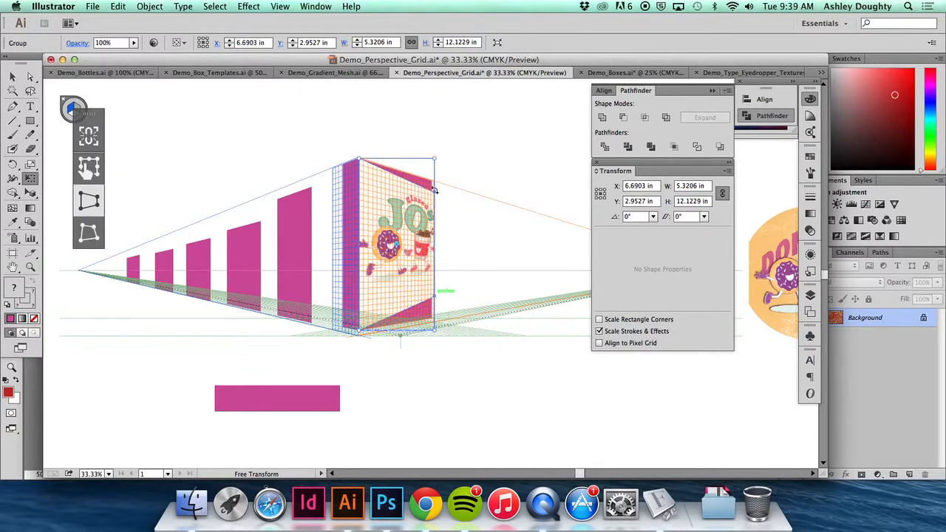
left_click_drag(435, 160, 431, 143)
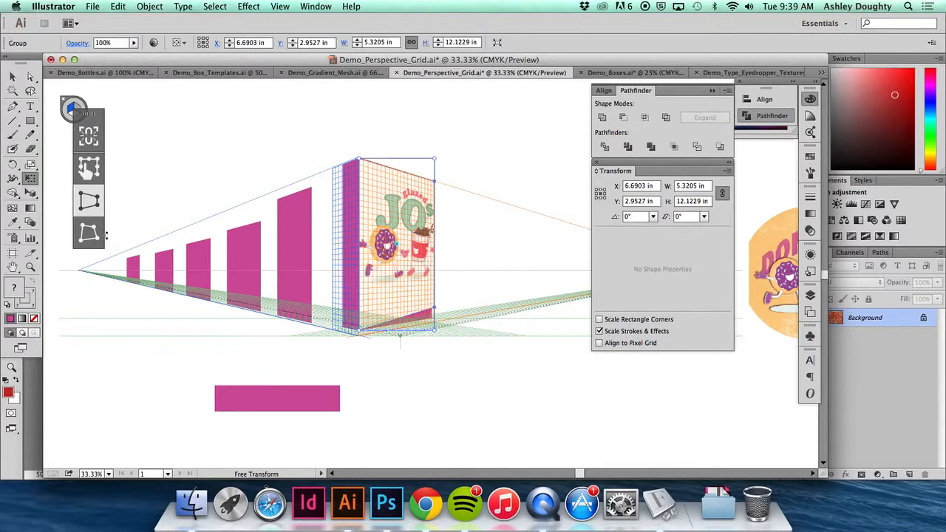
- Free Distort the artwork's outer lower and upper corners individually to match the corners of the box face
left_click(104, 235)
left_click_drag(437, 332, 441, 353)
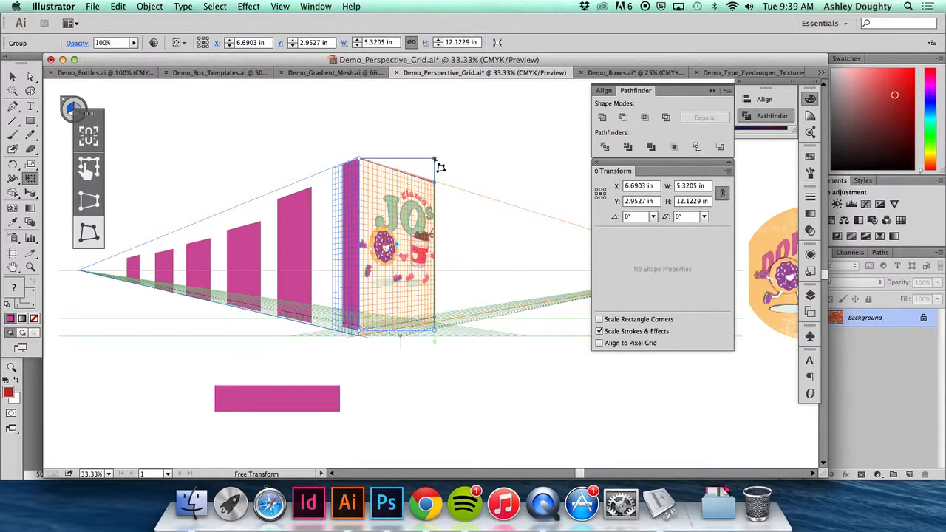
left_click_drag(441, 168, 436, 158)
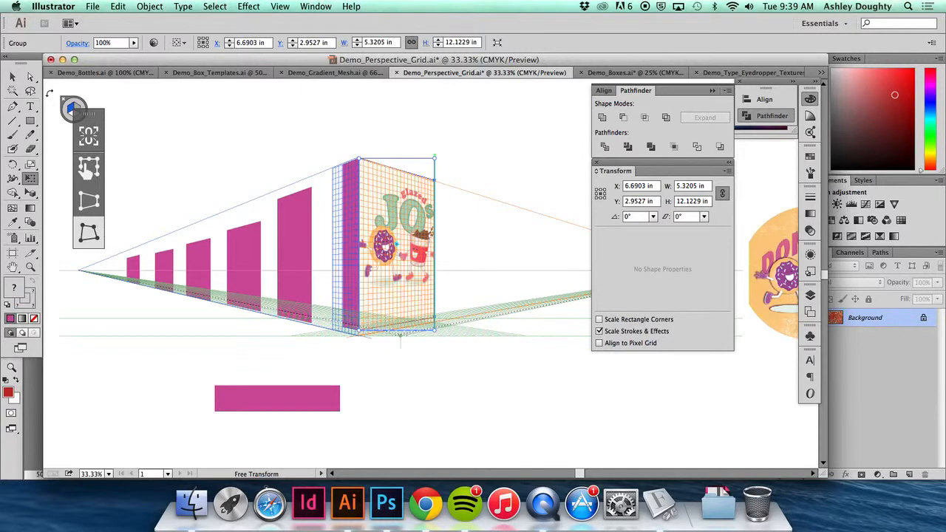
- Hide the perspective grid and deselect the artwork to show the finished box
key("v")
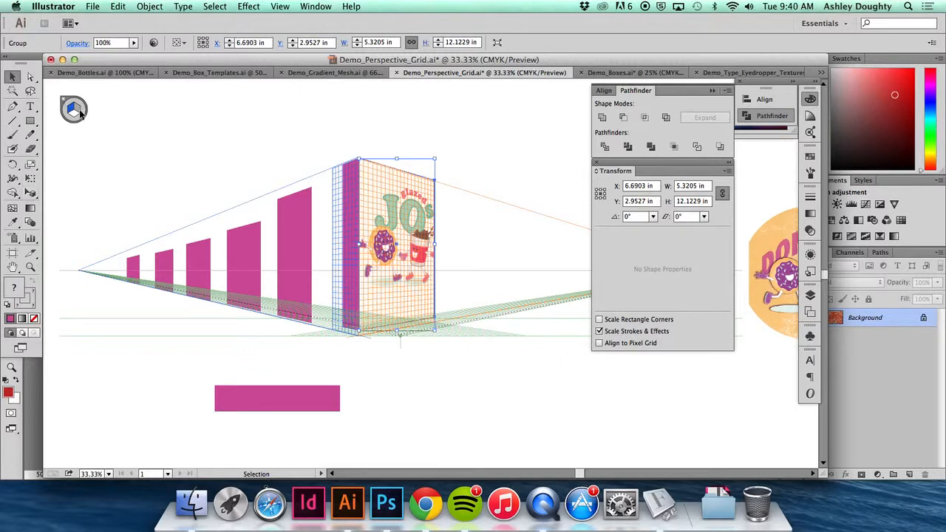
left_click(31, 194)
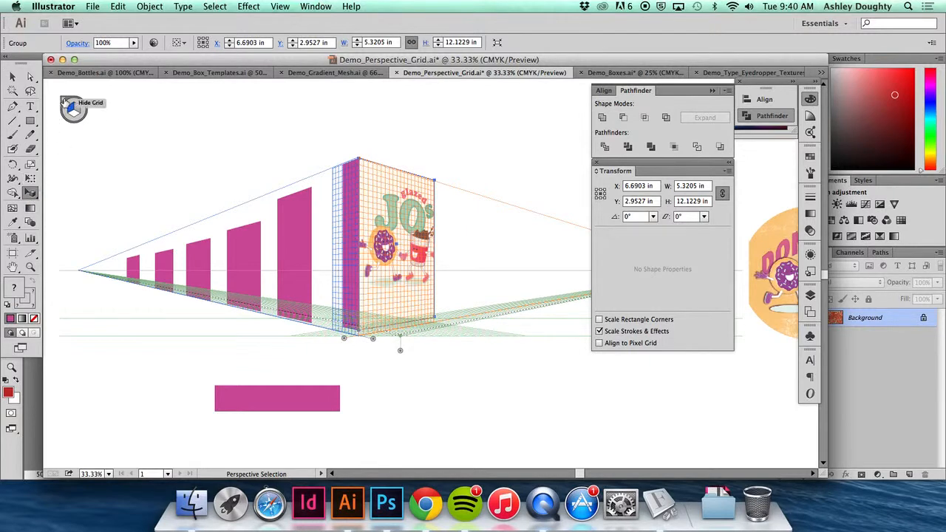
left_click(63, 103)
key("v")
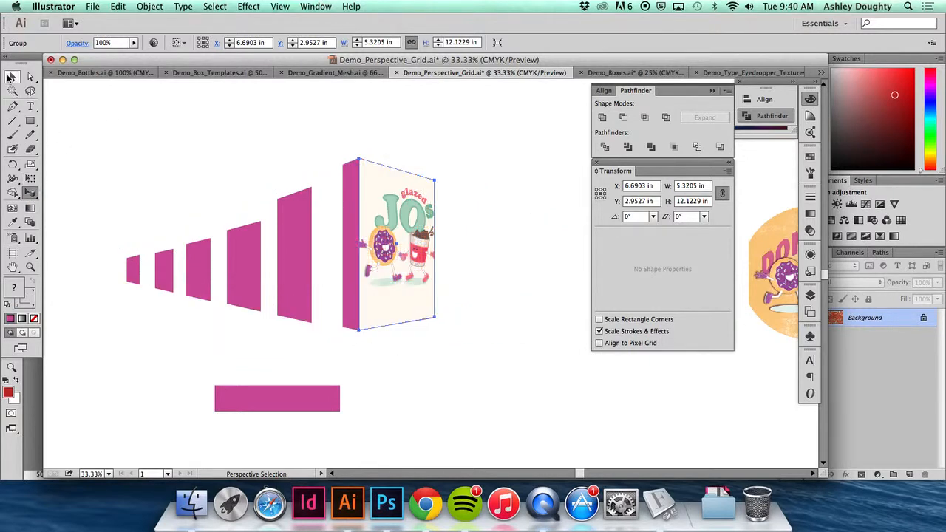
left_click(180, 276)
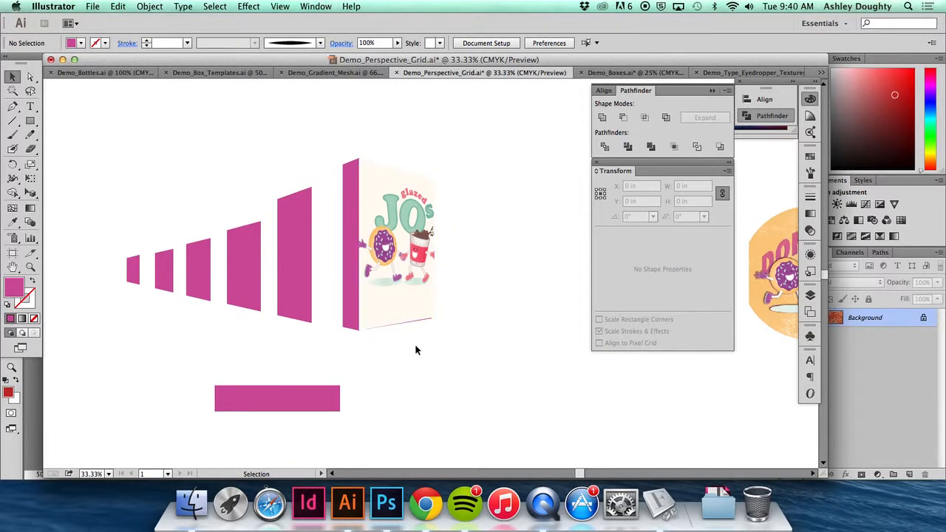
key("space")
left_click_drag(374, 331, 361, 333)
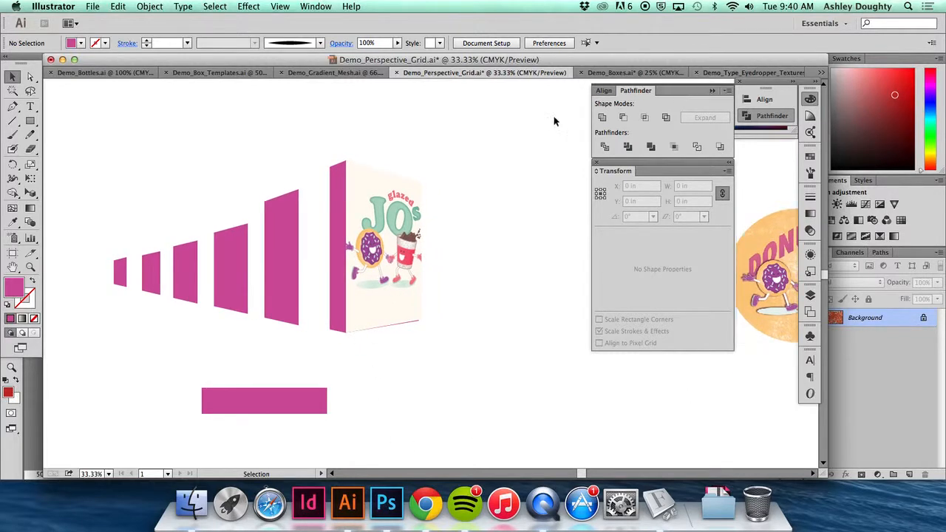
key("space")
left_click_drag(540, 129, 528, 123)
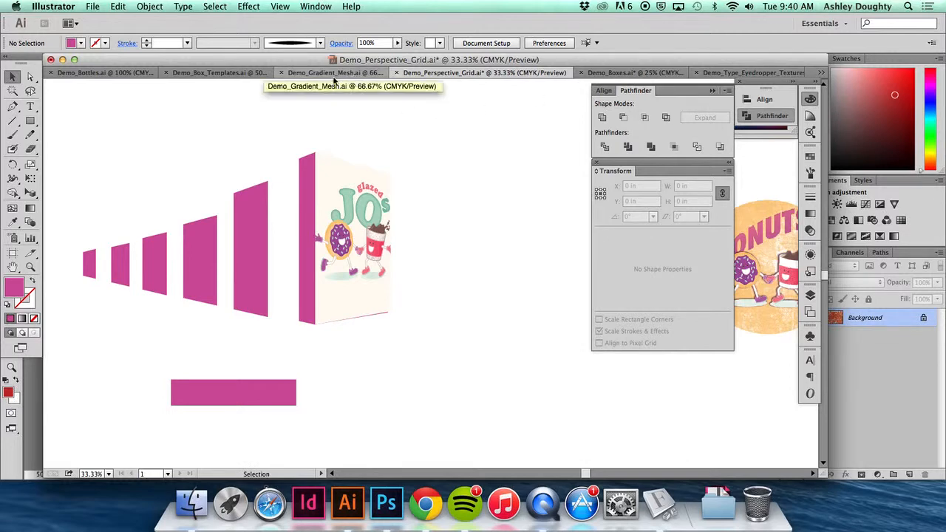
- Switch to the Demo_Bottles.ai document and select the unfilled bottle outline
left_click(100, 73)
scroll(518, 265, "right", 5)
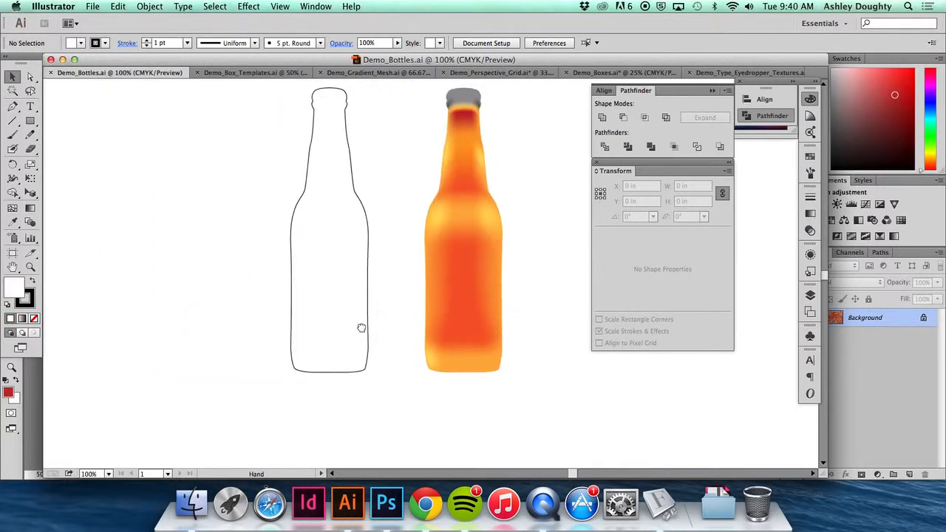
scroll(386, 300, "up", 3)
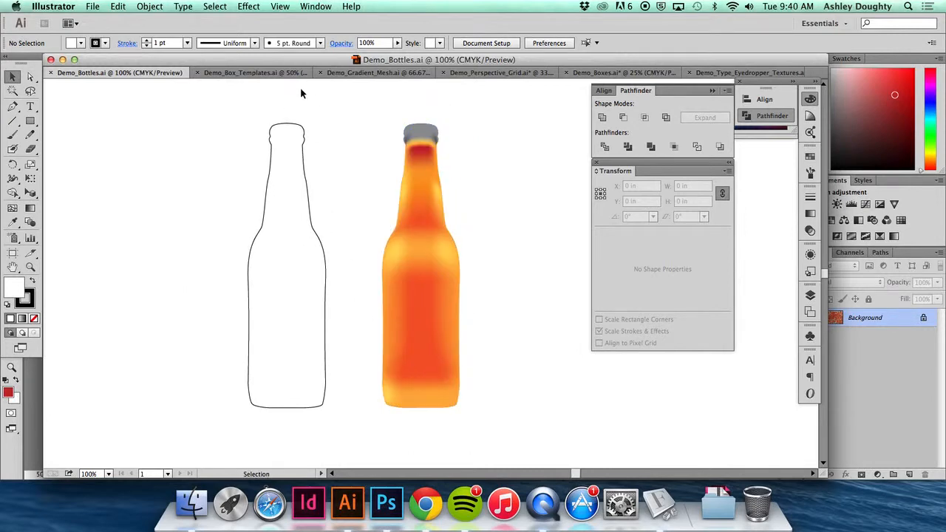
key("super+minus")
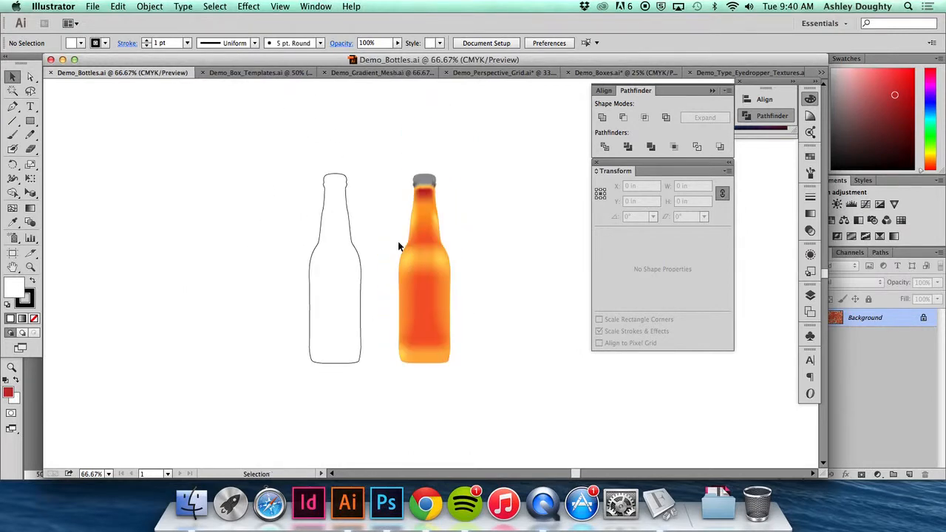
left_click(342, 179)
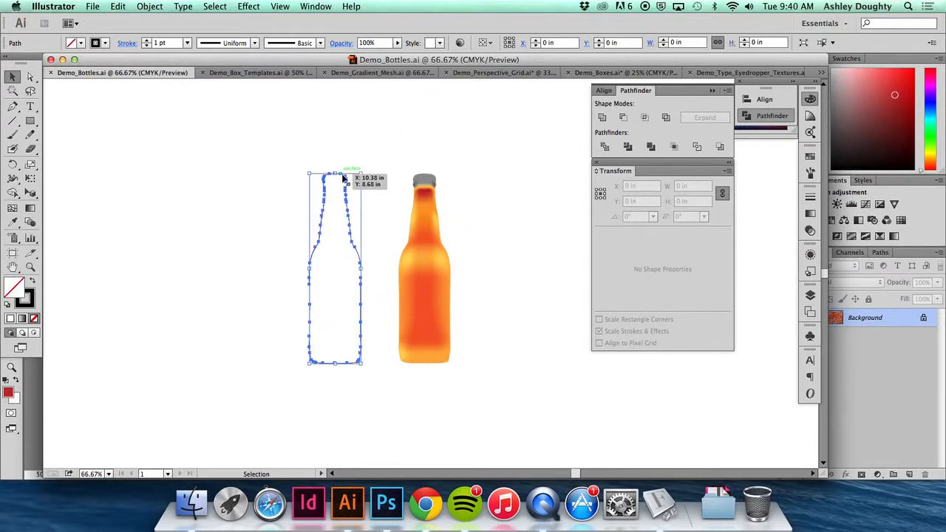
- Switch to the Demo_Gradient_Mesh.ai document and inspect the source path of the finished orange 3D bottle
key("super+shift+a")
left_click(287, 72)
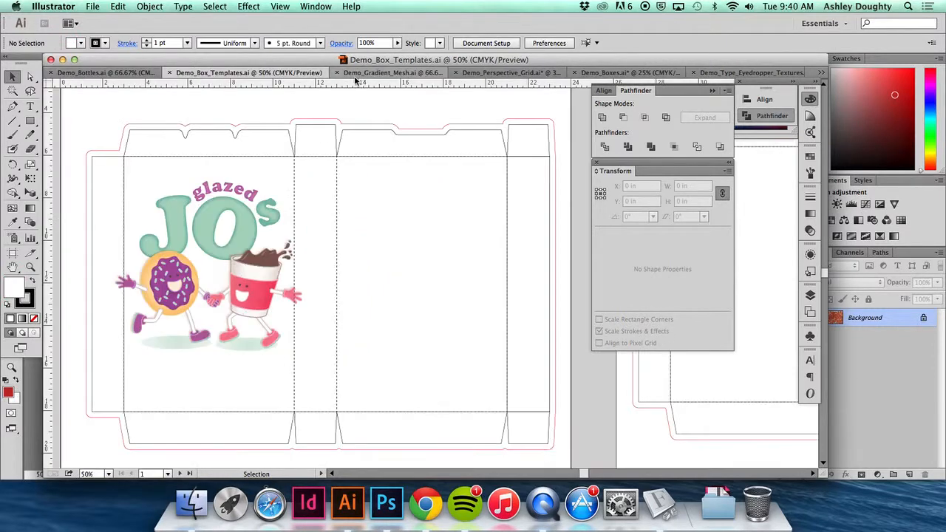
left_click(377, 73)
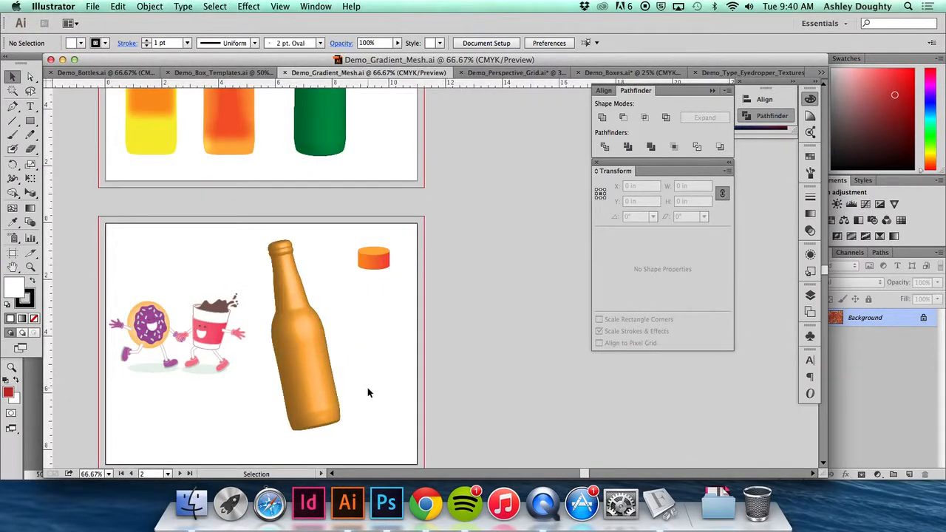
left_click_drag(369, 387, 427, 349)
left_click(381, 300)
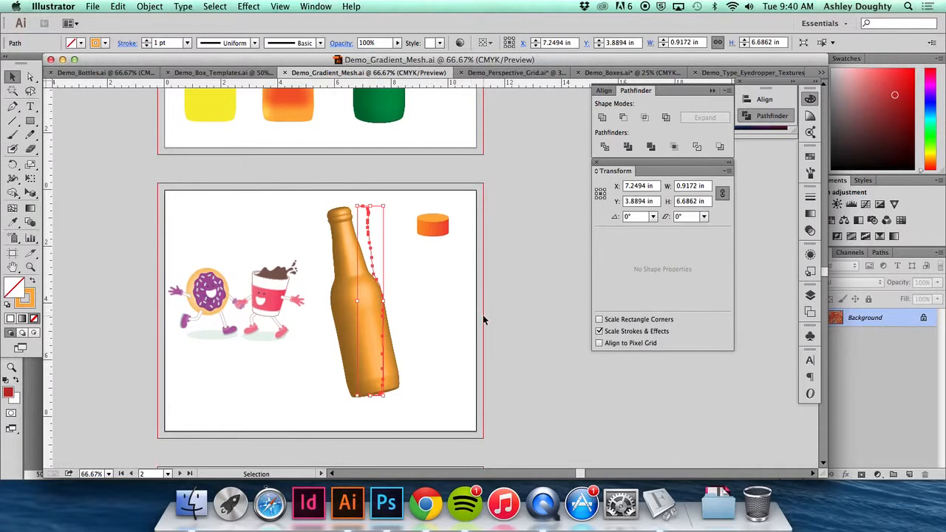
left_click(399, 328)
left_click_drag(403, 287, 451, 418)
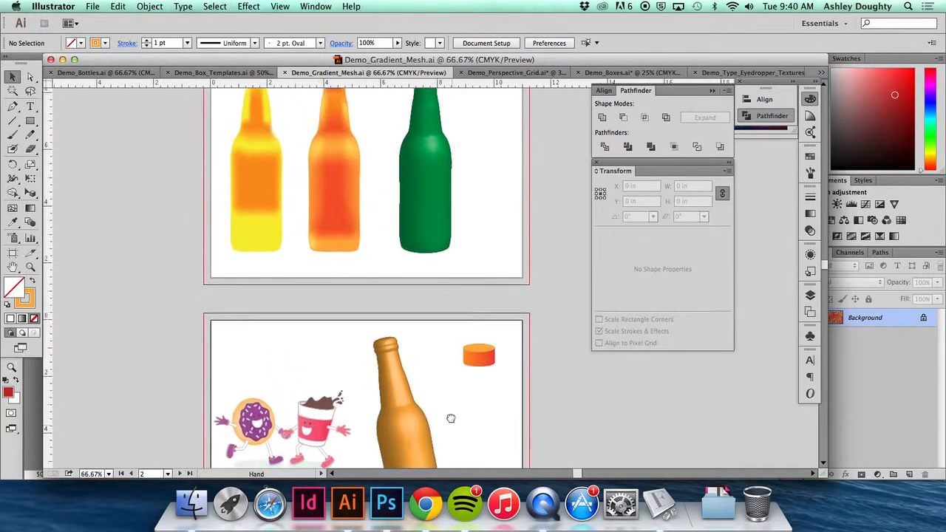
- Paste the bottle outline onto the empty third artboard, place it near the artboard's left edge and deselect it
scroll(451, 419, "down", 6)
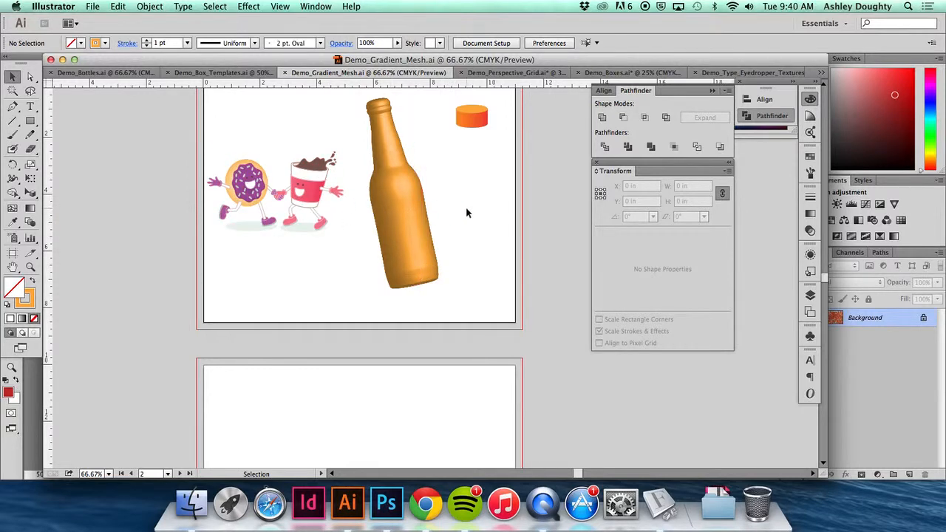
scroll(459, 293, "down", 5)
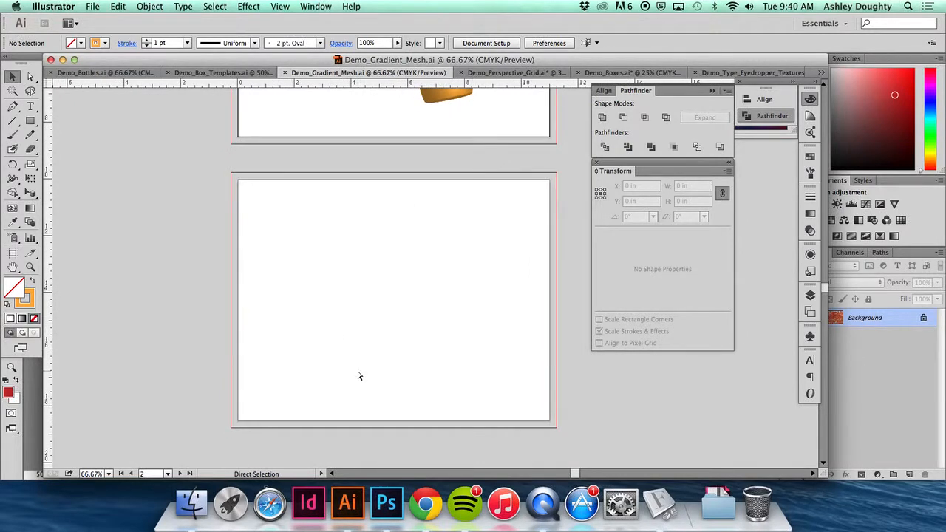
key("cmd+v")
left_click_drag(453, 265, 326, 281)
left_click(405, 271)
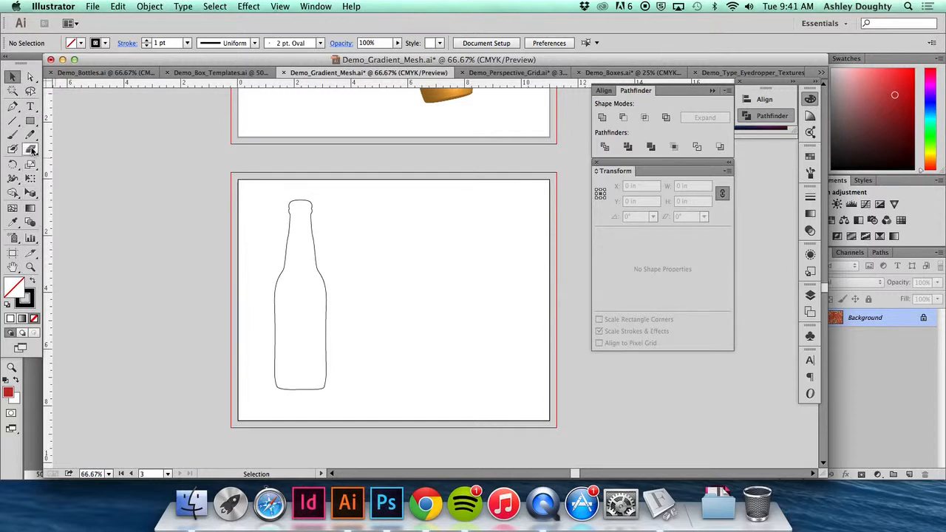
- Cut the bottle outline in half with the Scissors tool at its top-centre and bottom-centre anchor points
left_click(299, 202)
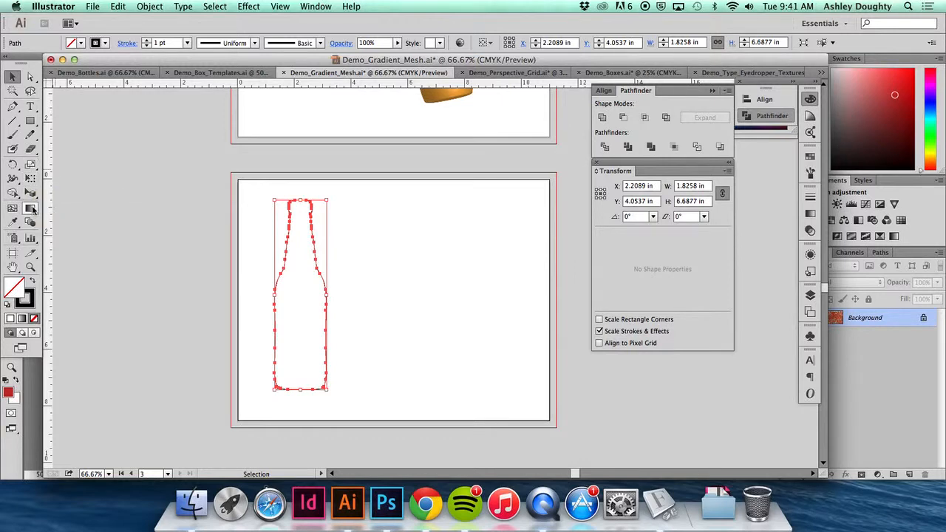
left_click(30, 150)
left_click(73, 163)
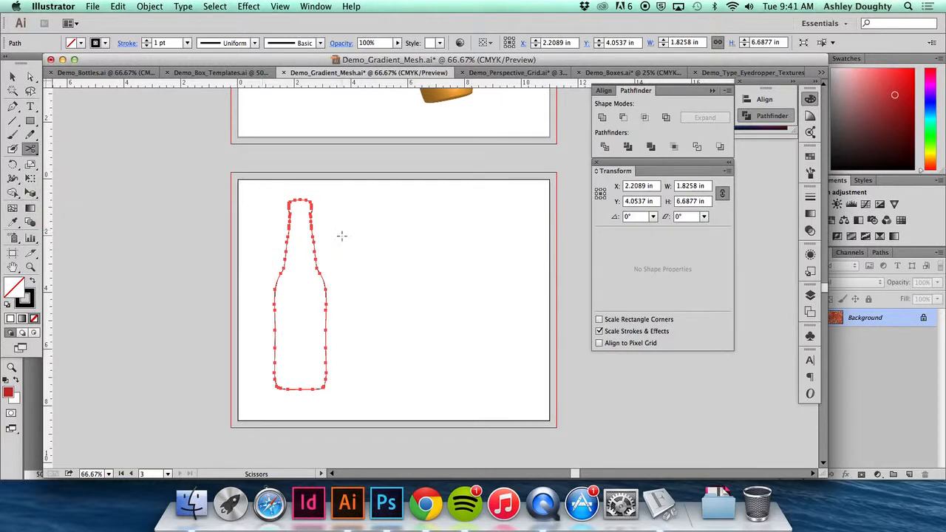
left_click(300, 197)
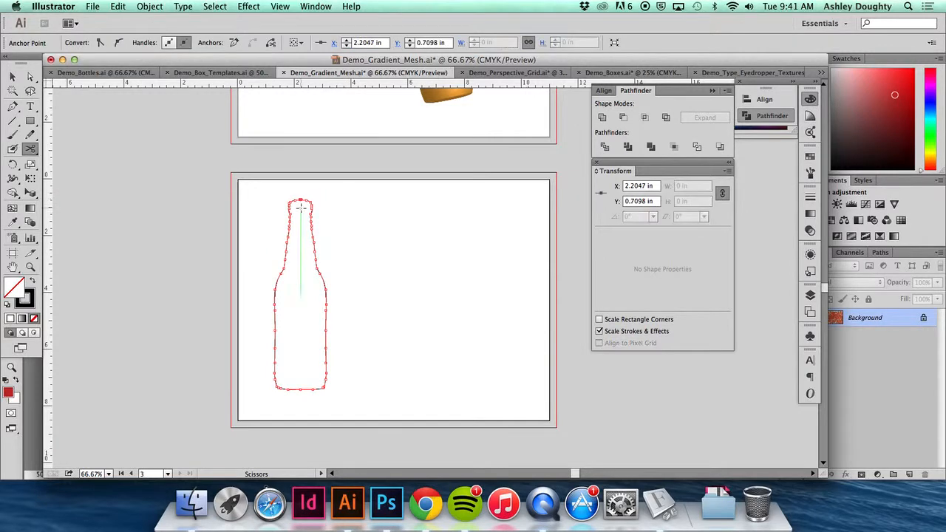
left_click(300, 389)
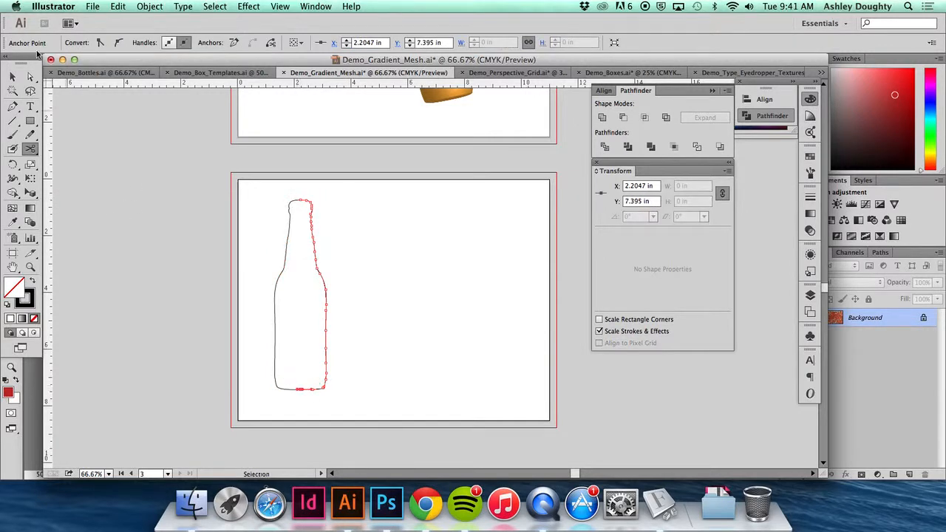
- Move the left half of the cut bottle outline off the artboard to the left
left_click(12, 77)
left_click(338, 202)
left_click_drag(289, 222, 155, 226)
- Give the right half of the bottle outline a light orange stroke, lighten it to pale cream and deselect the path
left_click(316, 245)
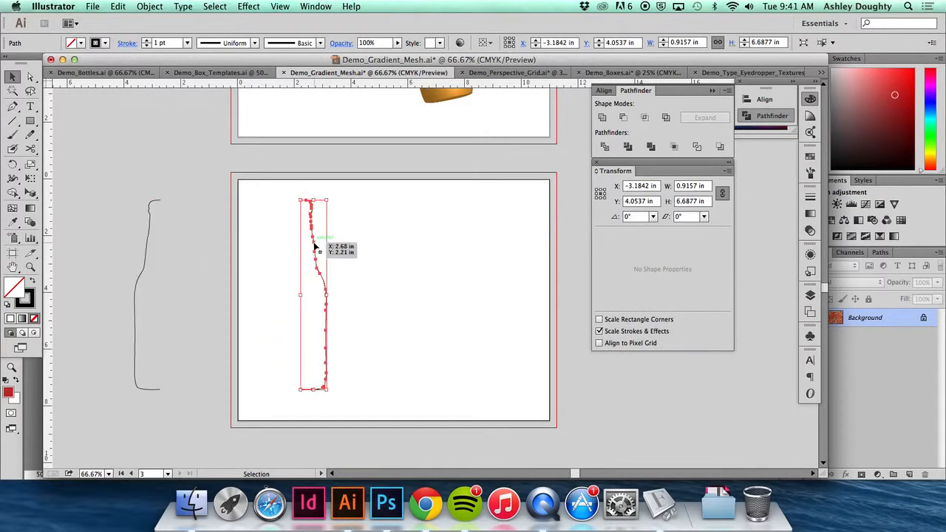
left_click(31, 306)
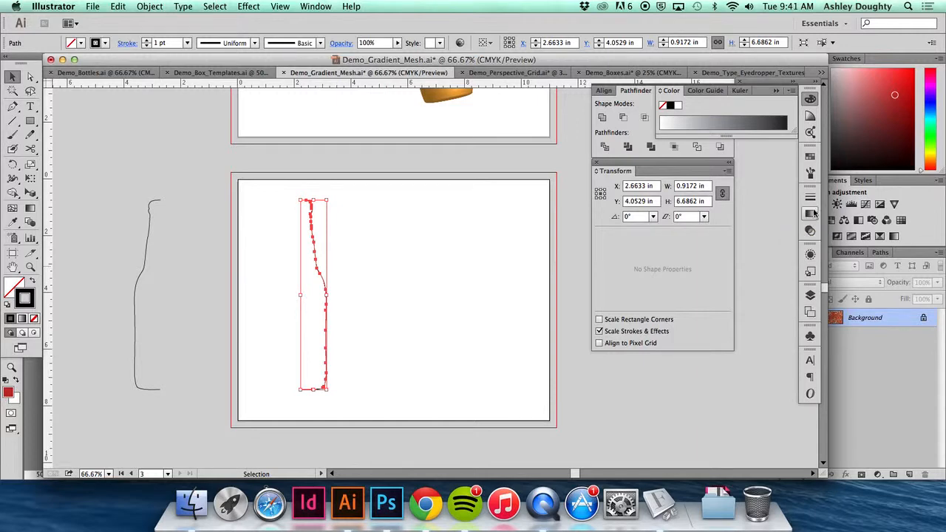
left_click(810, 156)
left_click(713, 208)
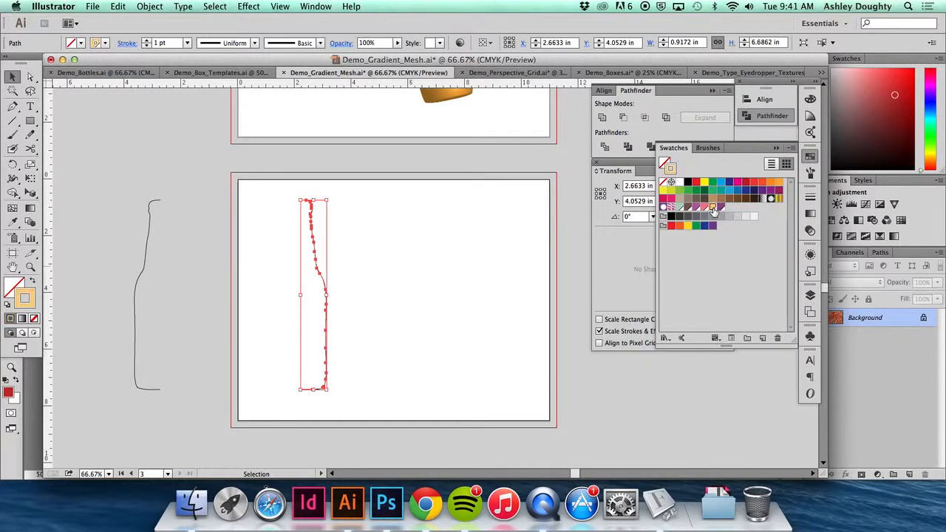
left_click(810, 99)
left_click_drag(712, 118, 691, 118)
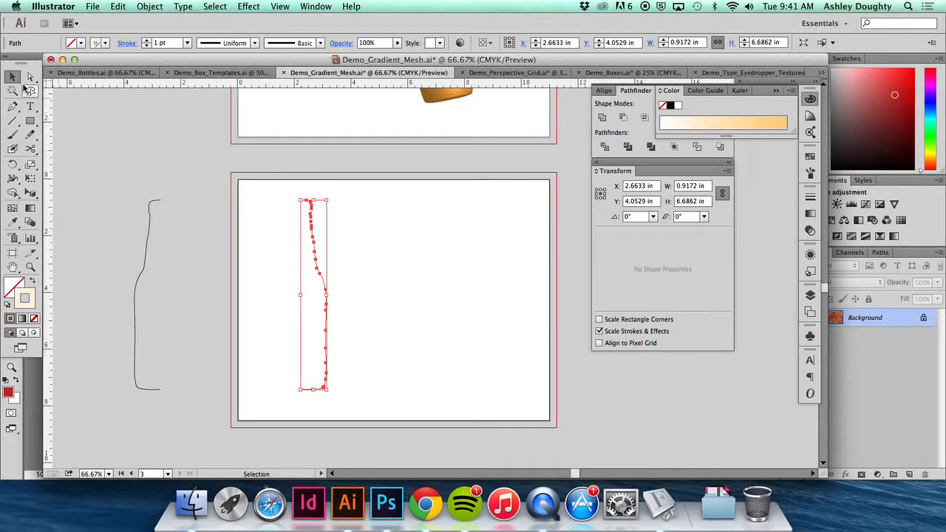
left_click(148, 144)
- Set up a 3D Revolve effect on the right half of the bottle outline and turn on its preview
left_click(311, 230)
left_click(248, 6)
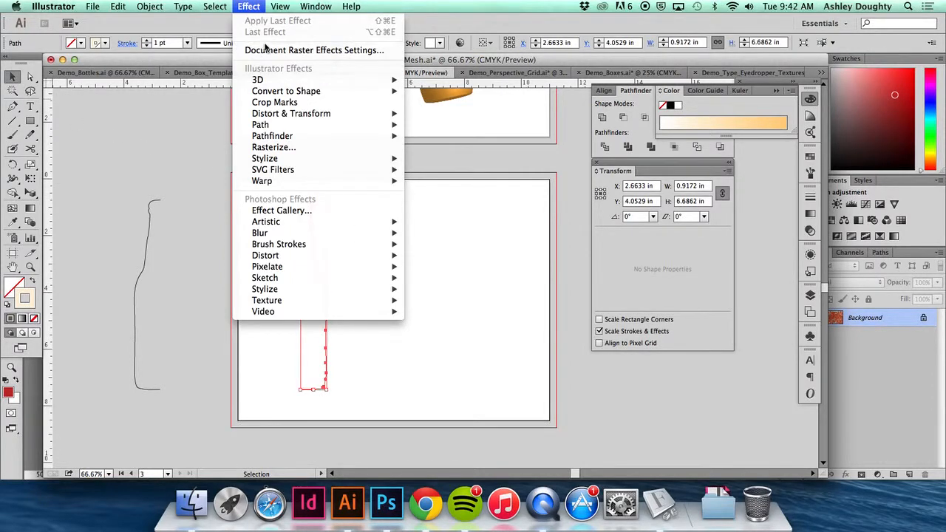
mouse_move(278, 80)
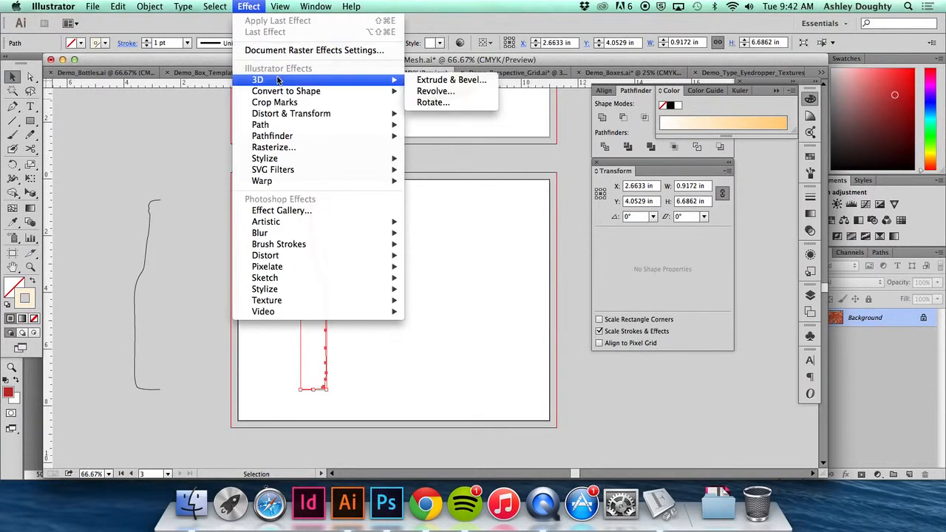
left_click(425, 92)
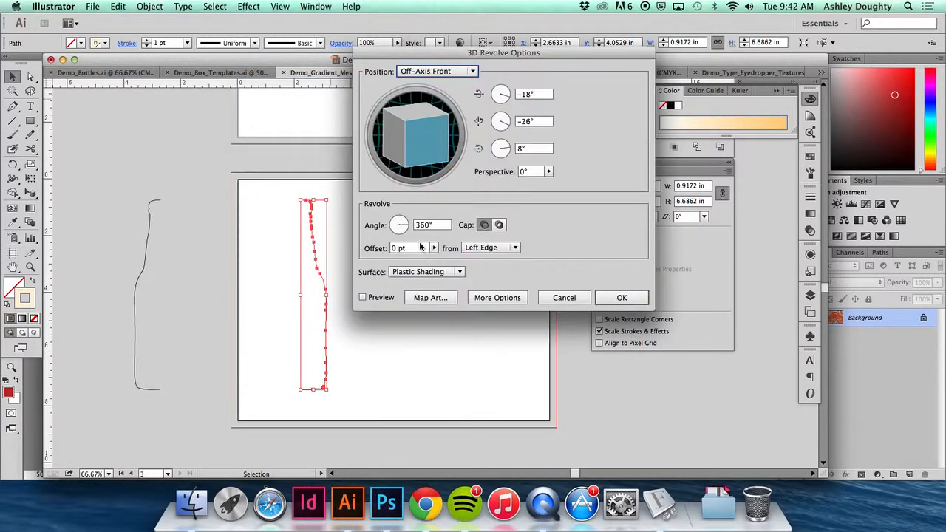
left_click_drag(495, 56, 498, 105)
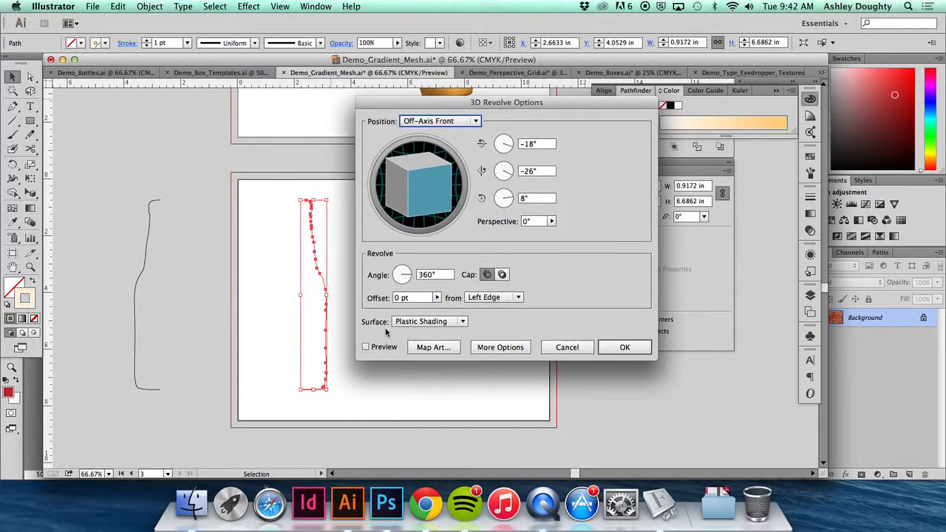
left_click(365, 347)
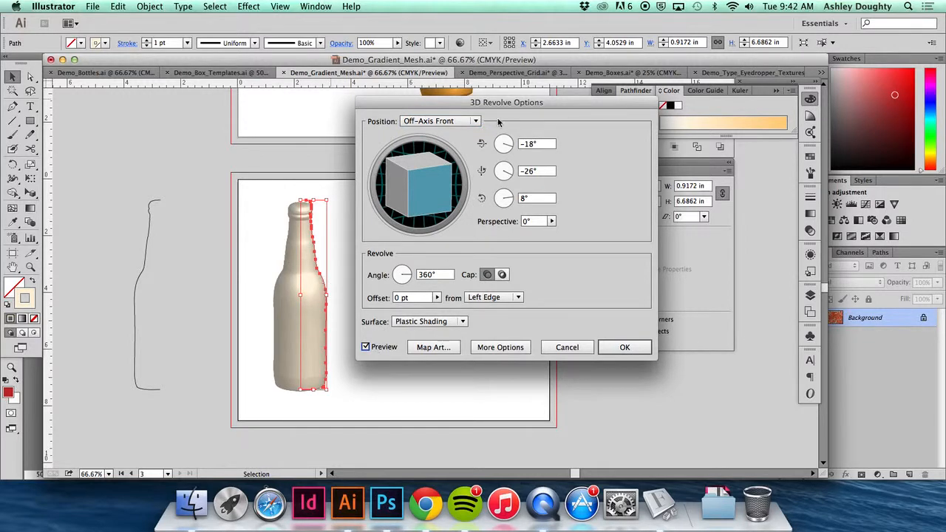
- Try free custom rotations of the revolved bottle and restore the Off-Axis Front position
left_click_drag(497, 105, 497, 111)
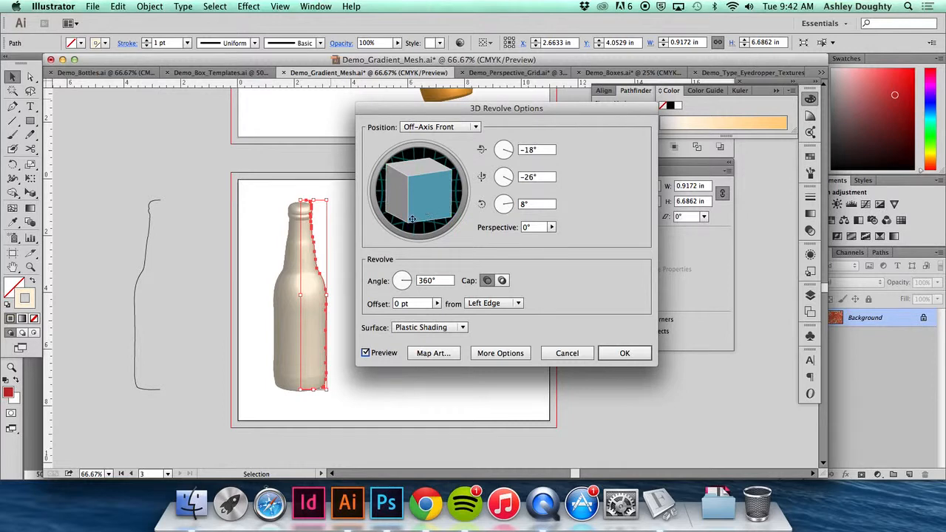
left_click_drag(412, 218, 416, 201)
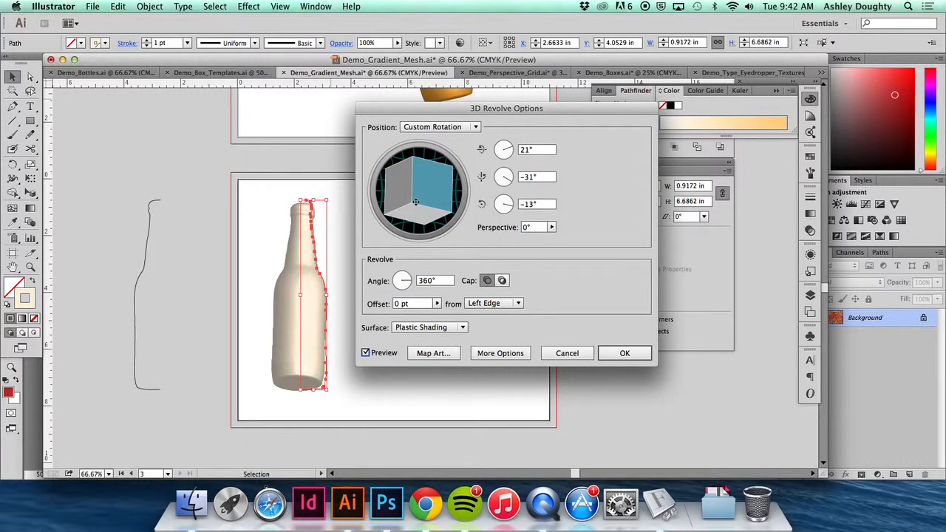
left_click_drag(413, 201, 414, 205)
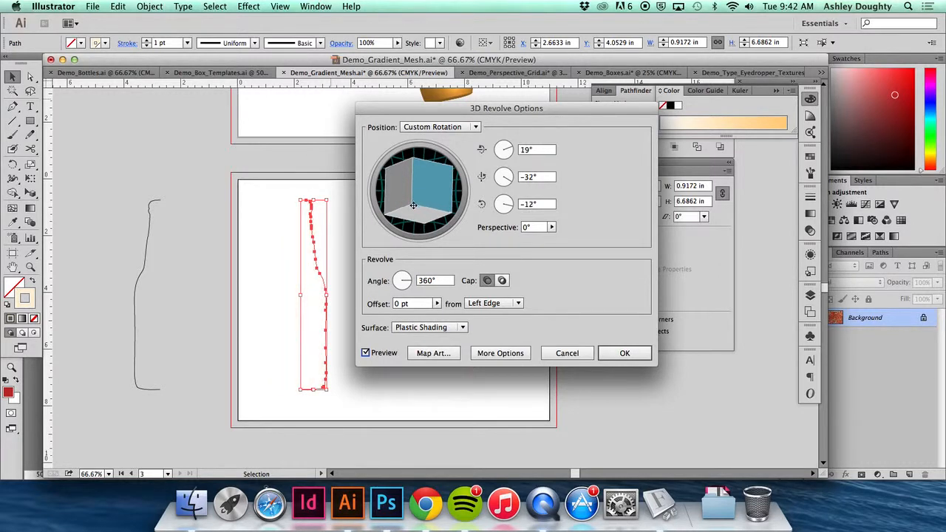
left_click(458, 125)
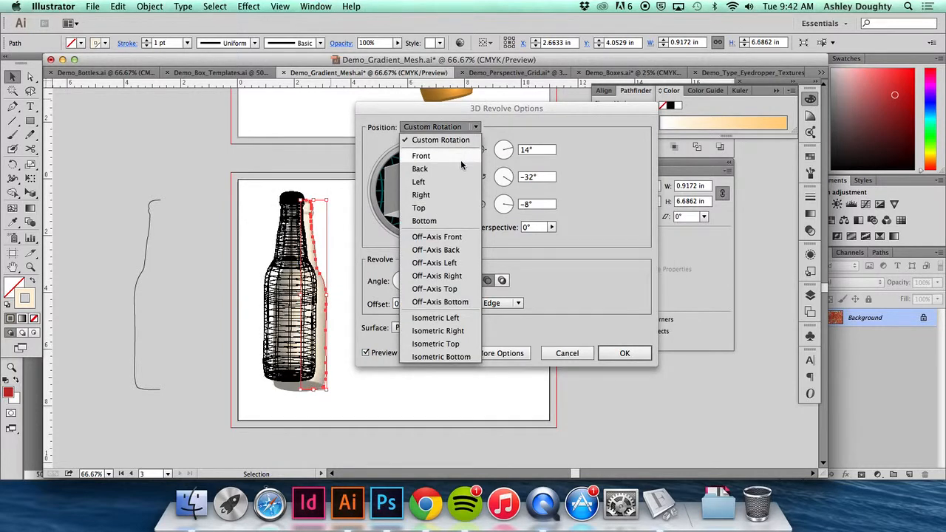
left_click(459, 235)
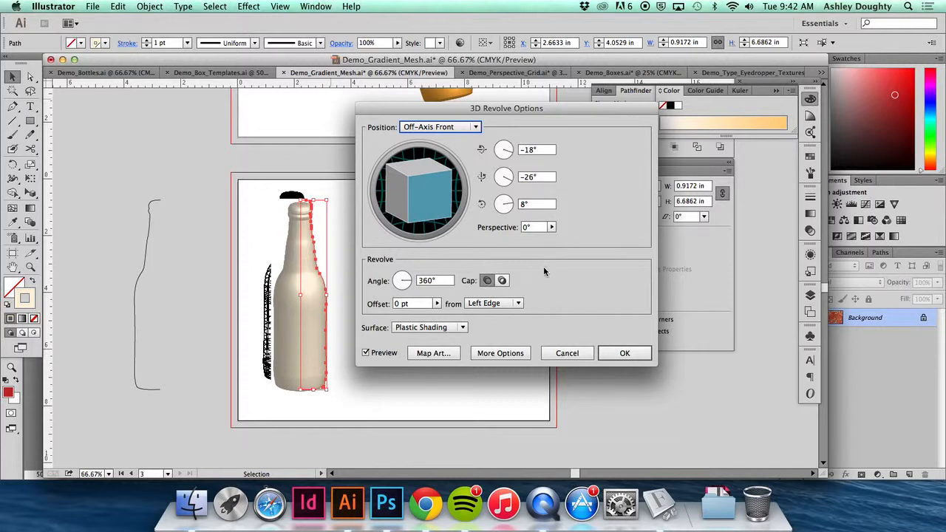
- Apply the 3D Revolve effect and deselect the bottle
left_click(624, 353)
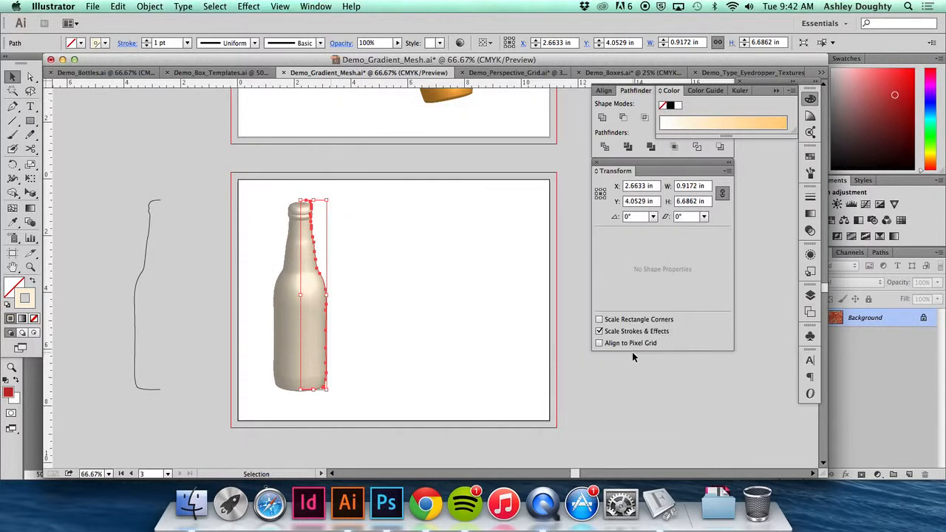
left_click(382, 269)
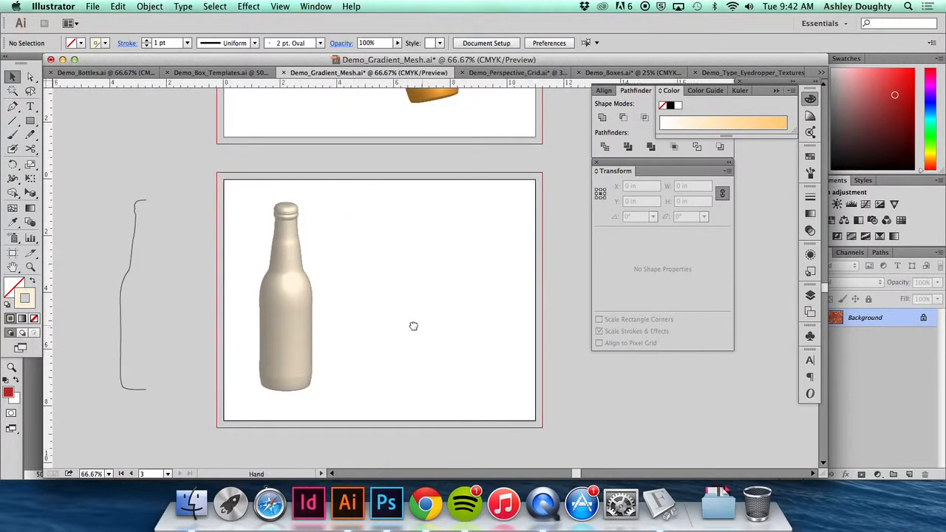
- Bring up the document's symbols and float them over the artboard beside the revolved bottle
scroll(416, 331, "up", 2)
scroll(416, 331, "right", 2)
left_click(811, 336)
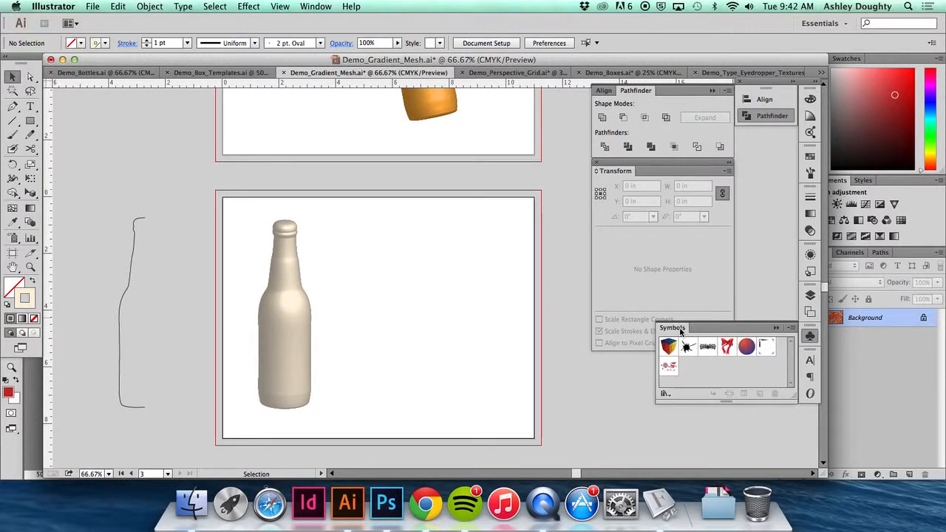
left_click_drag(680, 330, 394, 223)
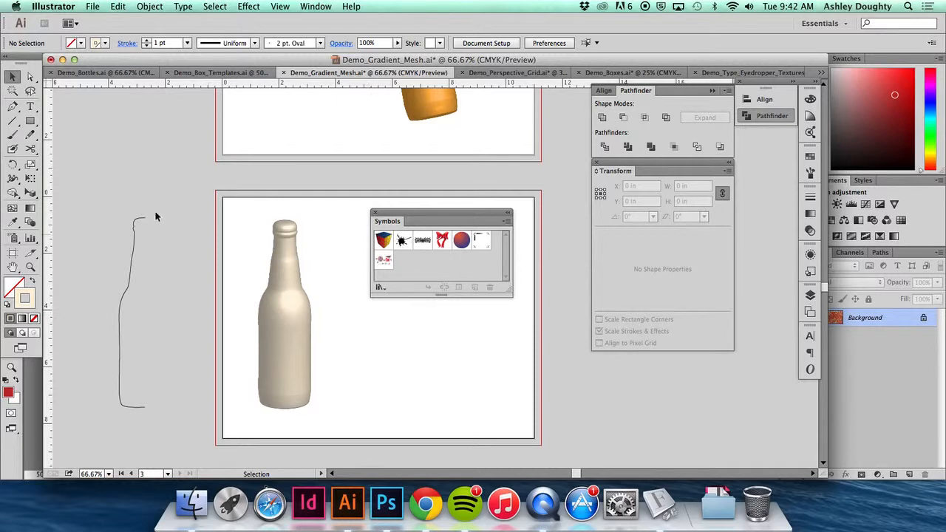
- Draw a rectangle about 5.5 by 2 in beside the bottle with a magenta fill and no stroke, and deselect it
left_click(30, 121)
left_click_drag(353, 318, 510, 375)
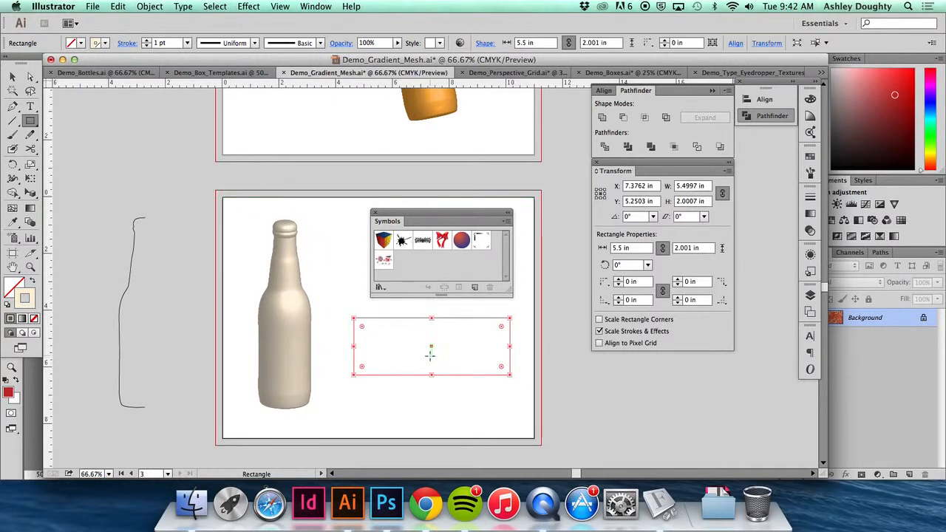
left_click(810, 156)
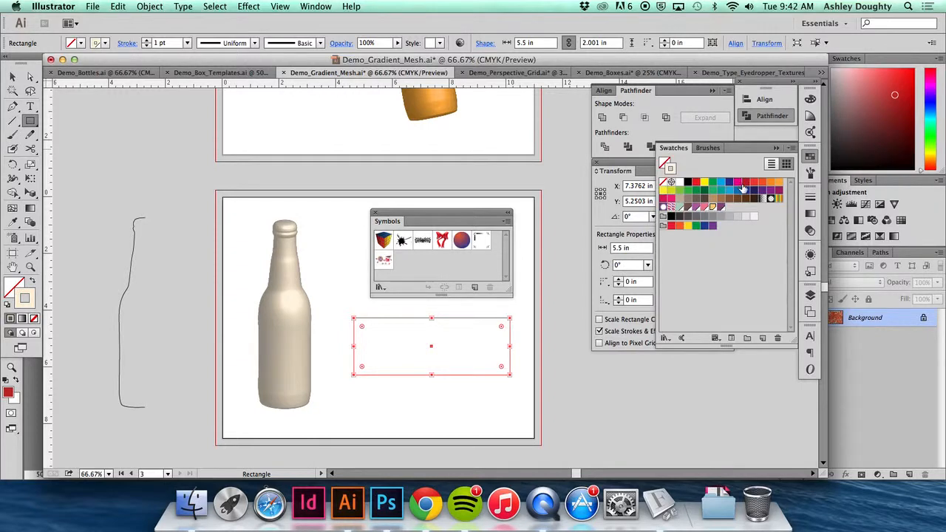
left_click(667, 198)
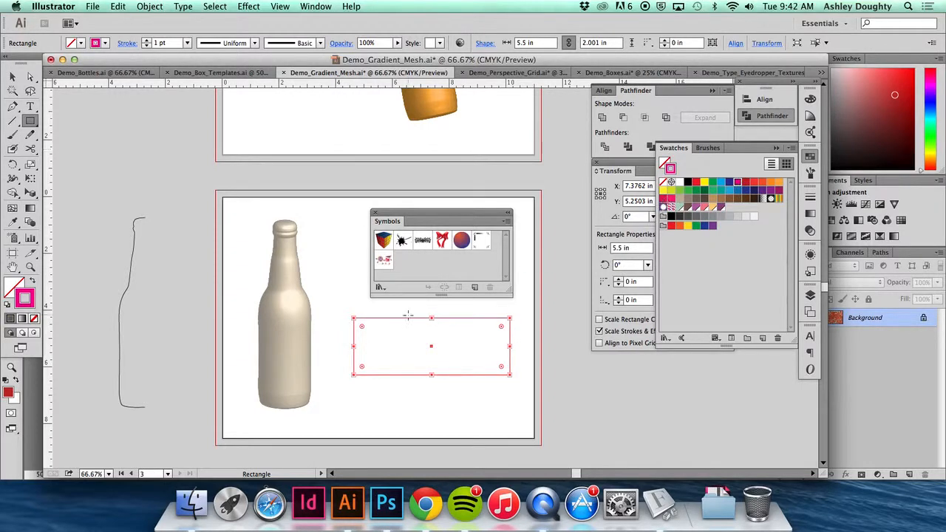
key("v")
left_click(34, 282)
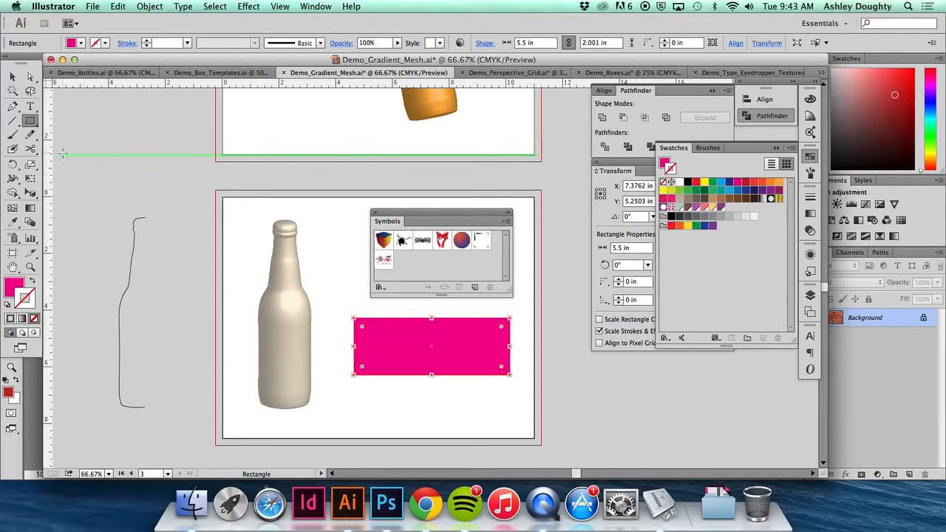
left_click(13, 77)
left_click(70, 167)
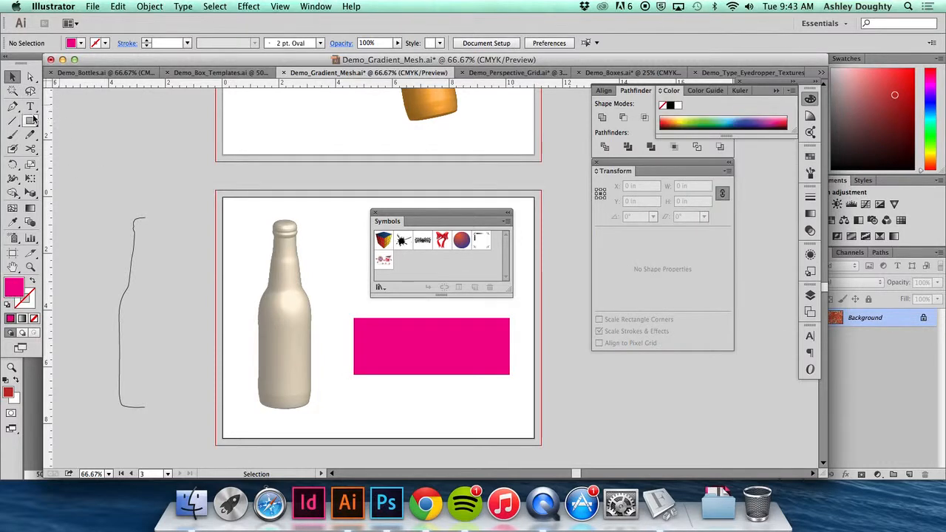
- Draw a circle about 1.46 in wide centred on the magenta rectangle, fill it pale cream, and deselect it
left_click_drag(33, 118, 70, 147)
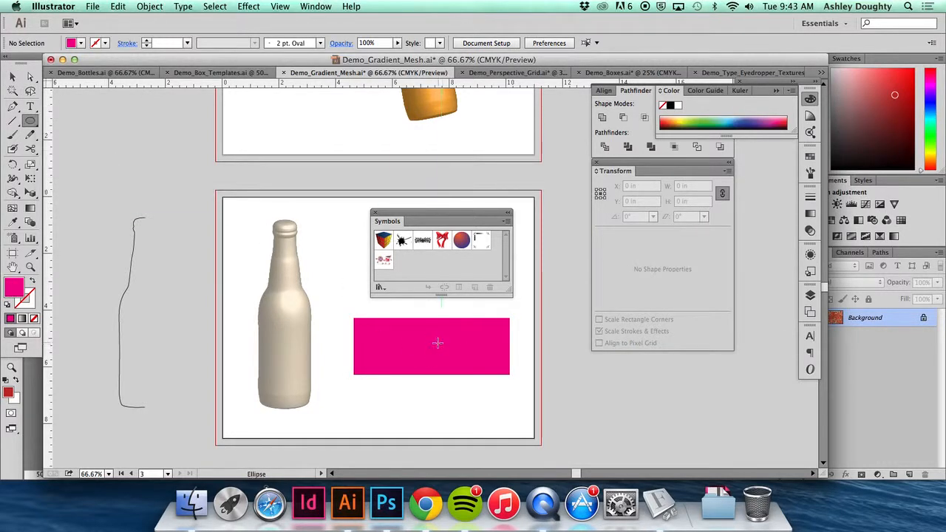
left_click_drag(432, 343, 452, 362)
left_click(685, 119)
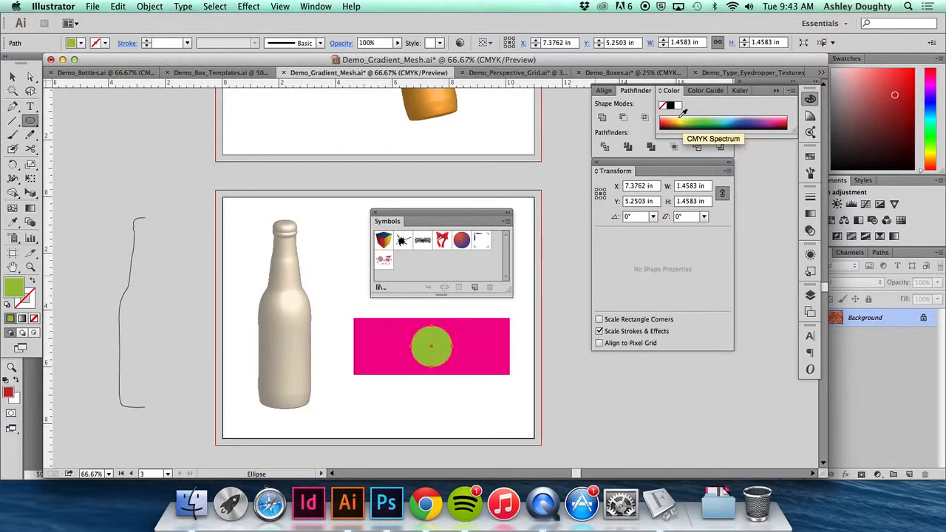
left_click_drag(680, 117, 683, 109)
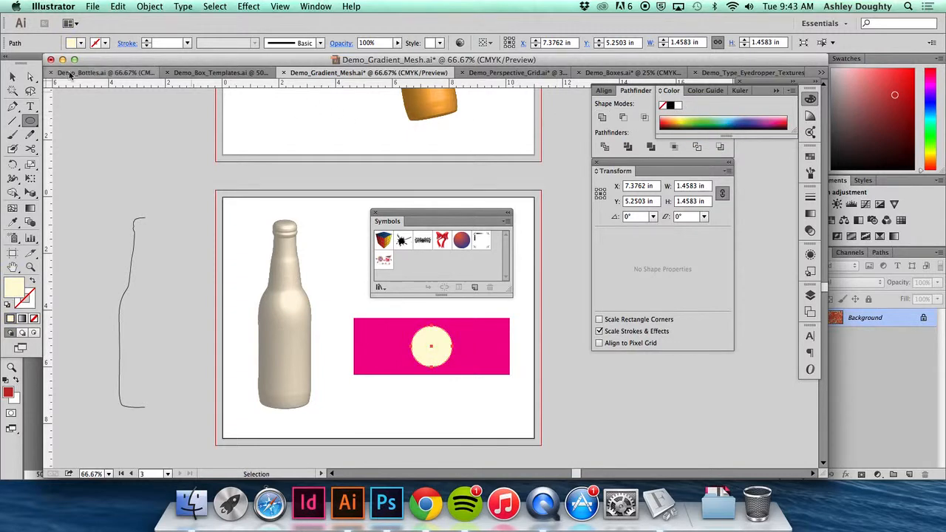
left_click(12, 76)
left_click(301, 311)
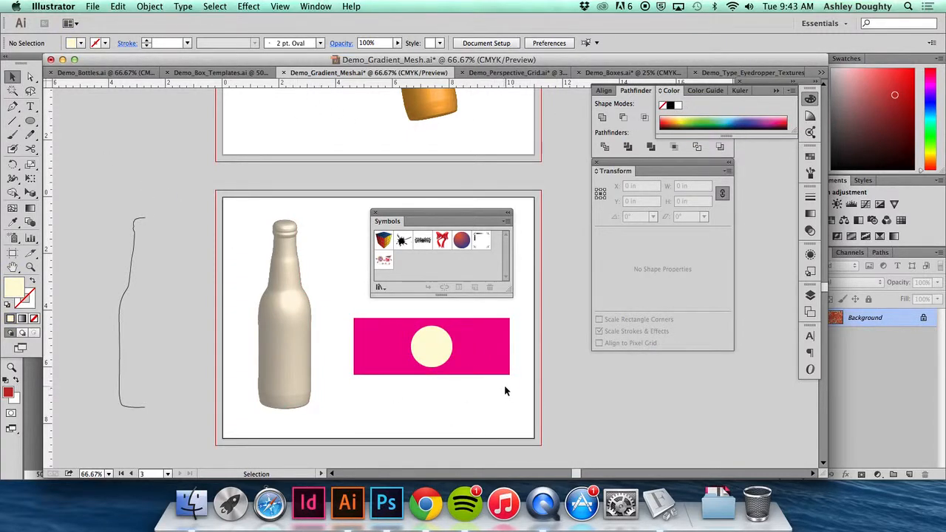
- Turn the magenta rectangle and cream circle together into a Graphic symbol named bottle label
left_click_drag(513, 392, 351, 309)
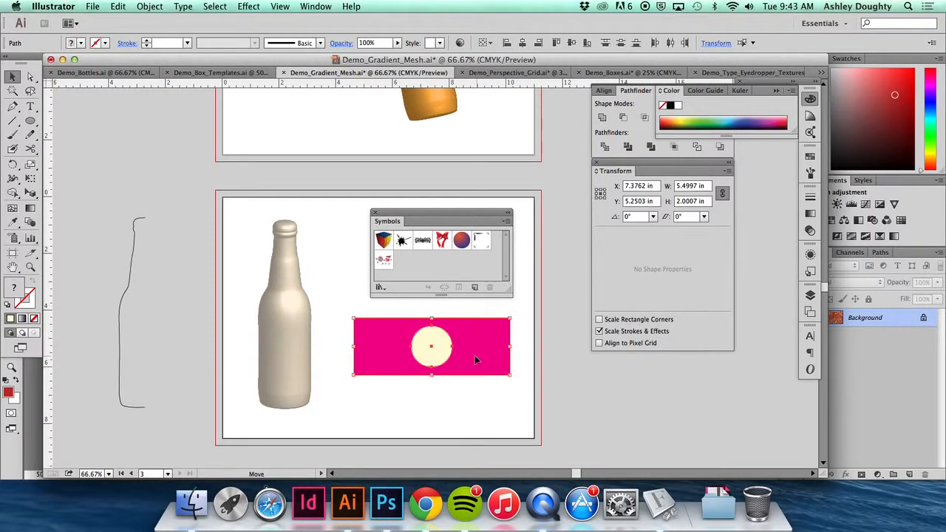
left_click_drag(475, 359, 411, 272)
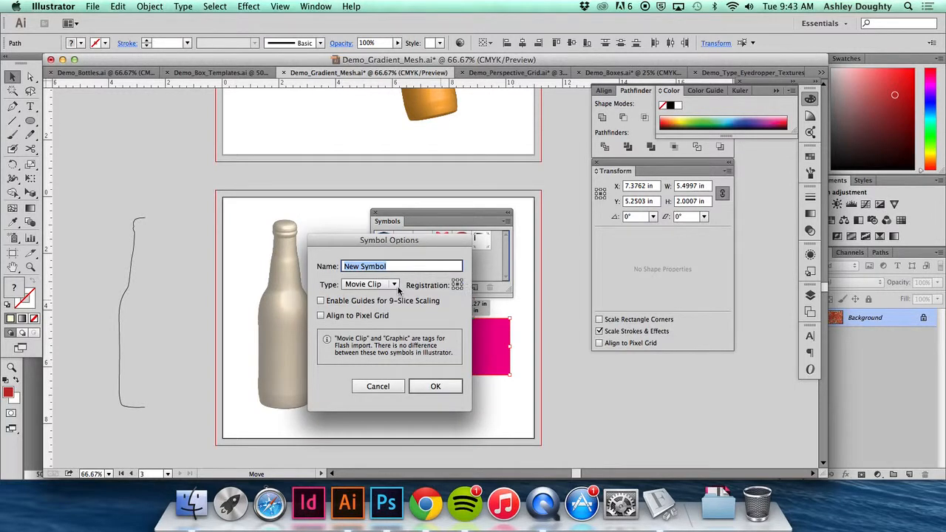
left_click(394, 285)
left_click(383, 308)
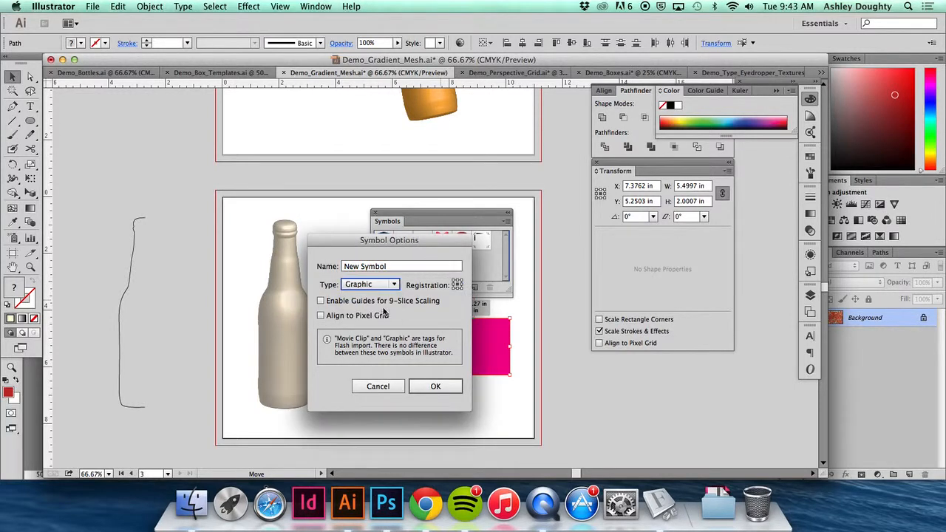
triple_click(396, 268)
type("label")
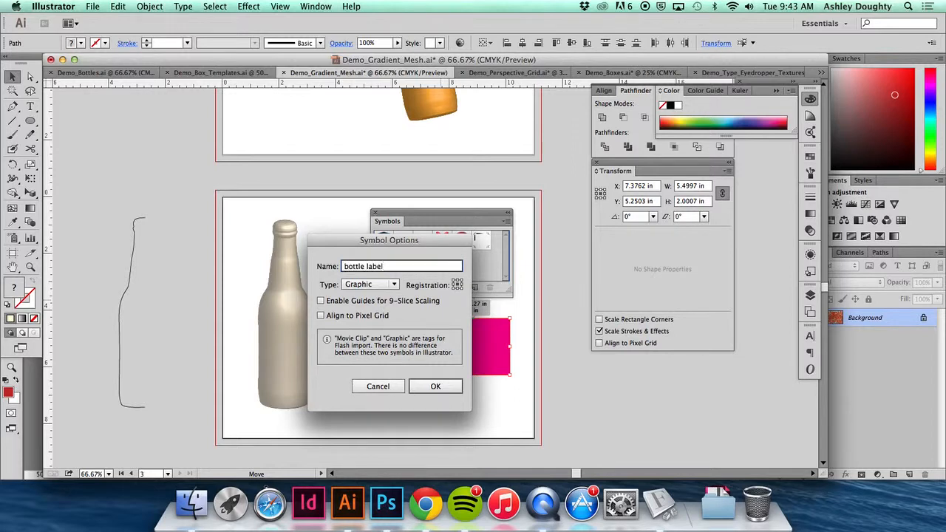
key("Return")
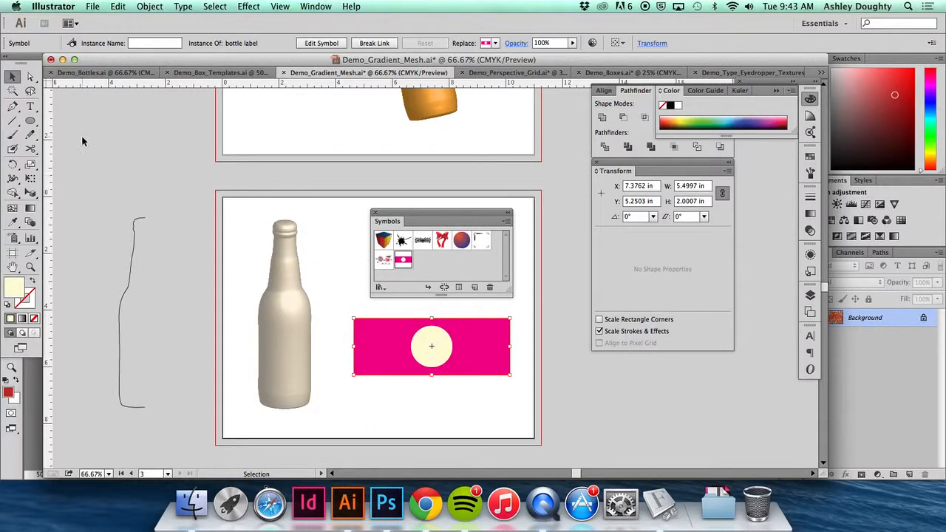
- Select the revolved bottle and float its appearance attributes beside it, moving the symbols out of the way
left_click(207, 214)
left_click(294, 293)
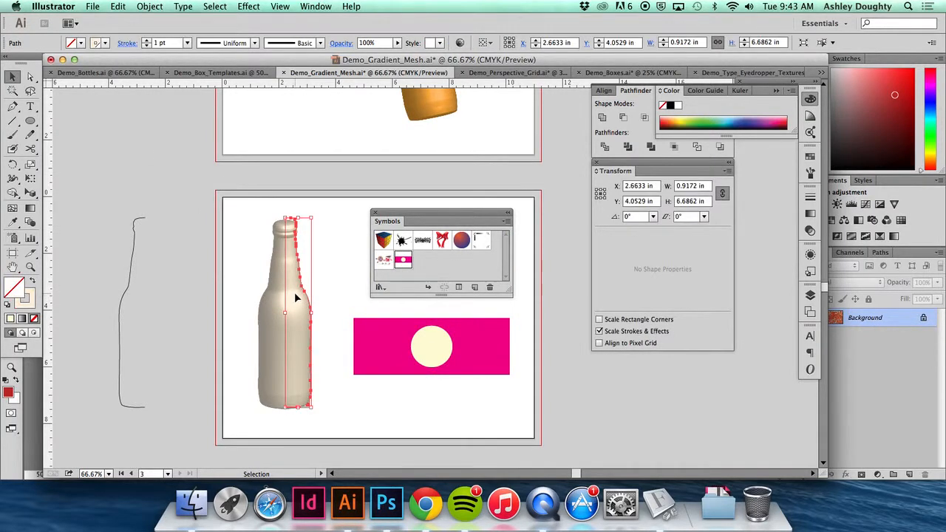
left_click_drag(810, 257, 365, 202)
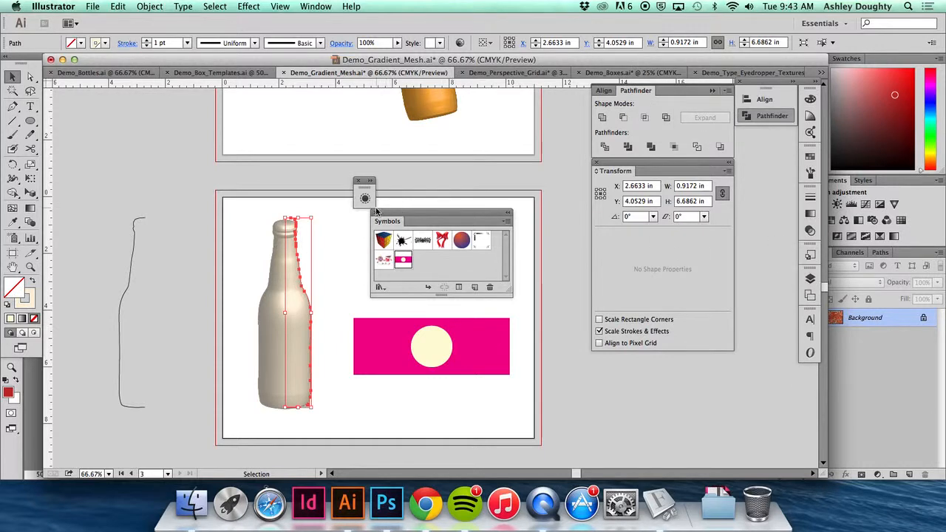
left_click(364, 198)
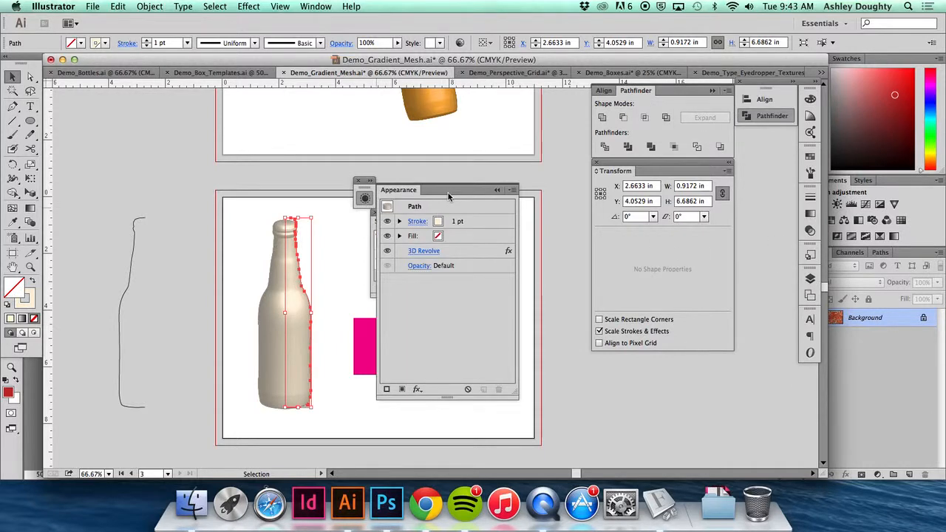
mouse_move(448, 195)
left_mouse_down()
mouse_move(426, 192)
mouse_move(431, 203)
left_mouse_up()
left_click_drag(487, 214, 580, 358)
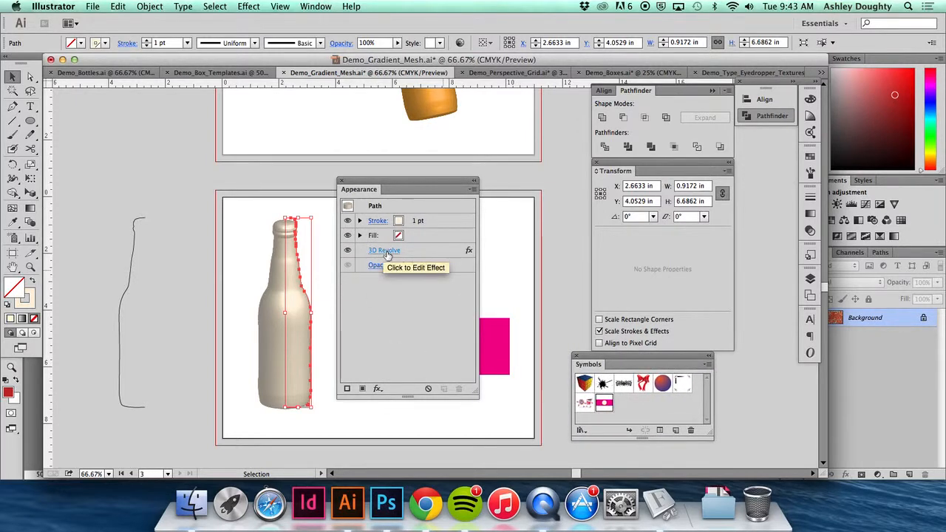
- Reopen the bottle's 3D Revolve effect with preview on, and bring up Map Art placed clear of the bottle
left_click(384, 252)
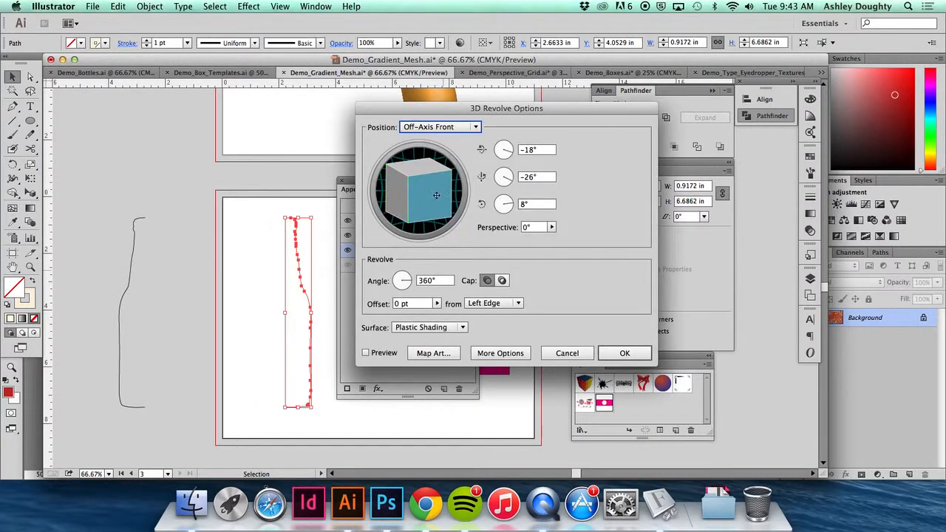
left_click(375, 355)
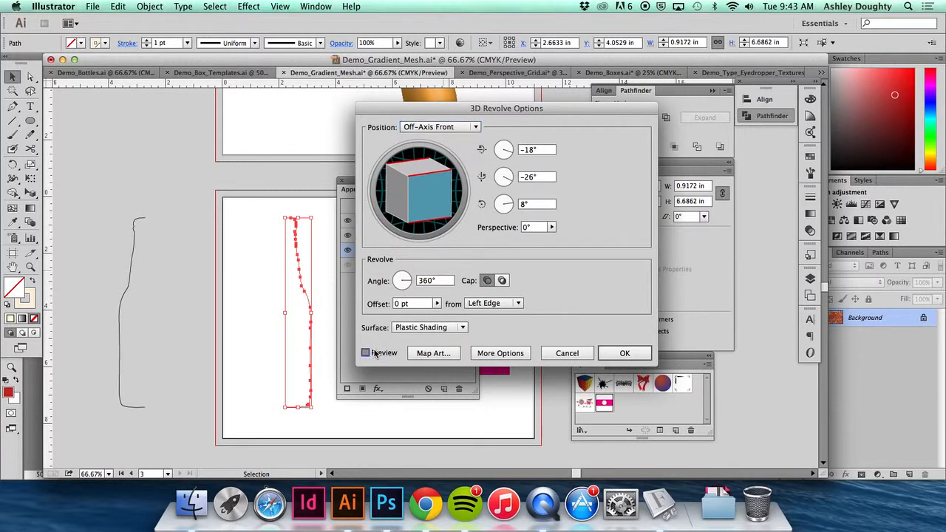
left_click(430, 354)
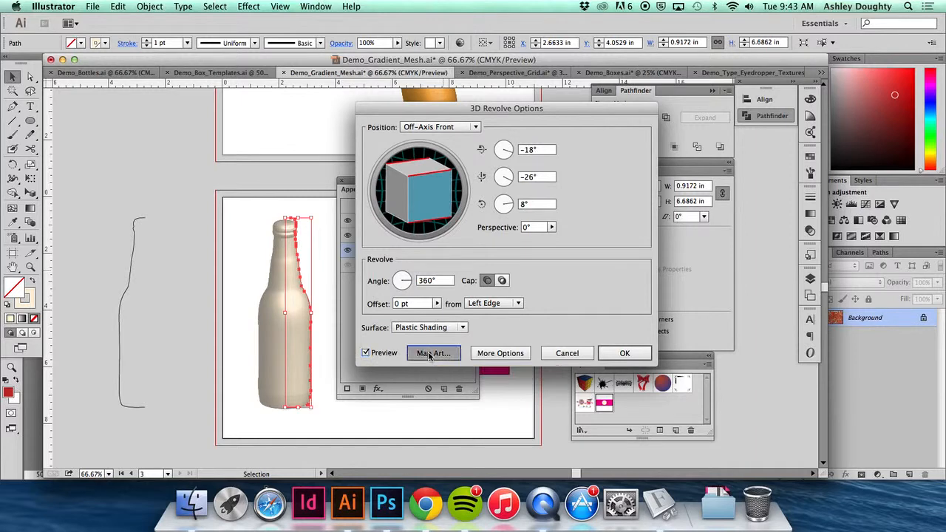
left_click(495, 125)
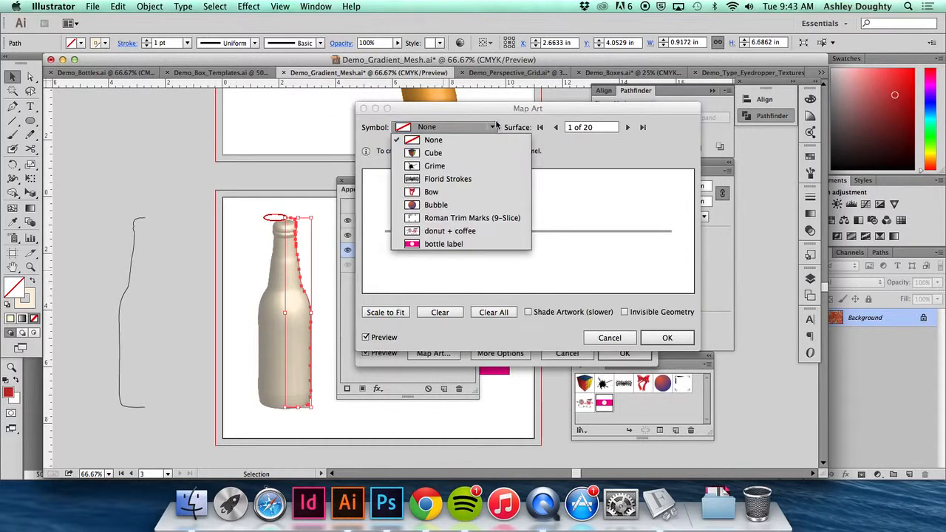
left_click(531, 118)
left_click_drag(564, 113, 534, 95)
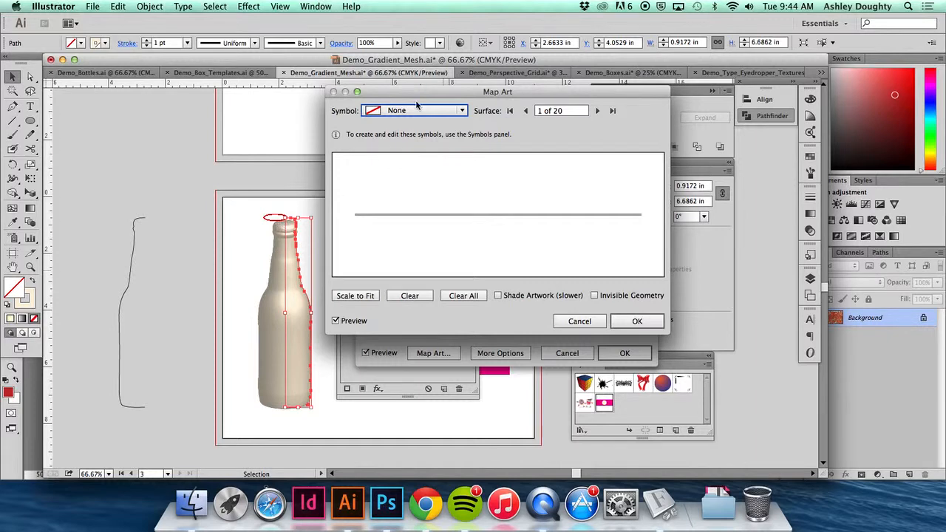
left_click_drag(416, 93, 419, 178)
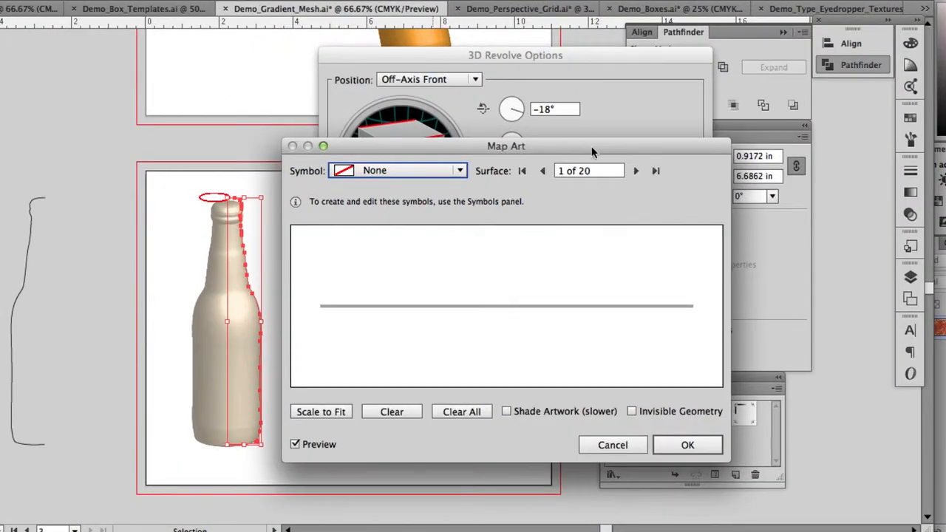
- Step through the bottle's surfaces to 7 of 20, the main body, and map the bottle label symbol onto it
left_click(636, 170)
left_click(636, 171)
left_click(637, 170)
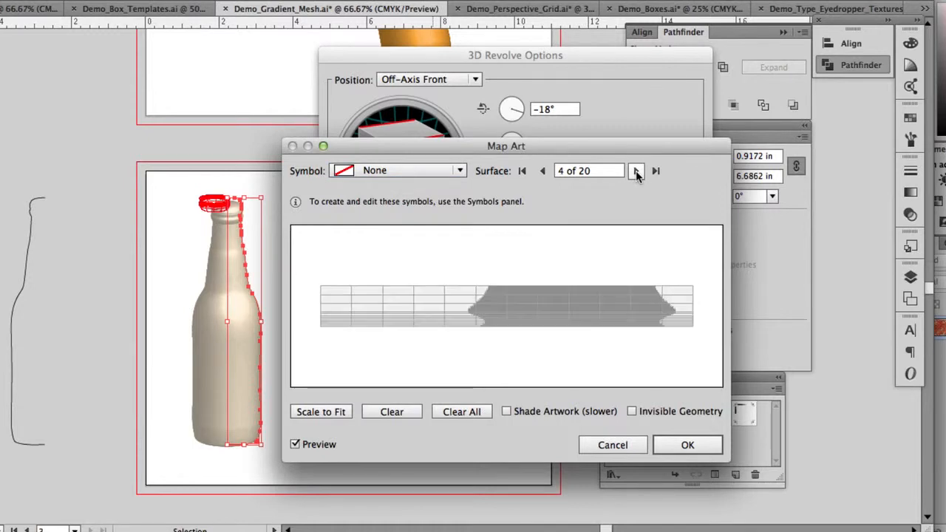
left_click(636, 171)
left_click(636, 171)
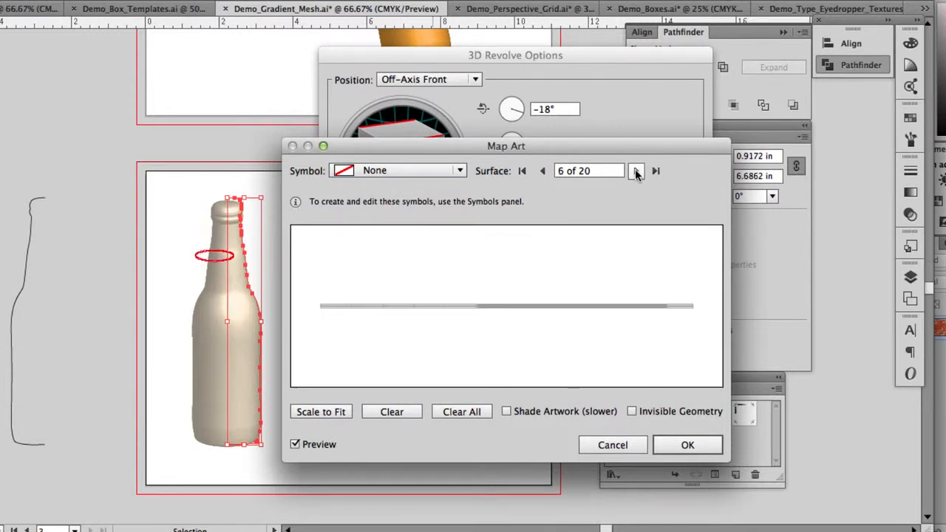
left_click(636, 171)
left_click(636, 171)
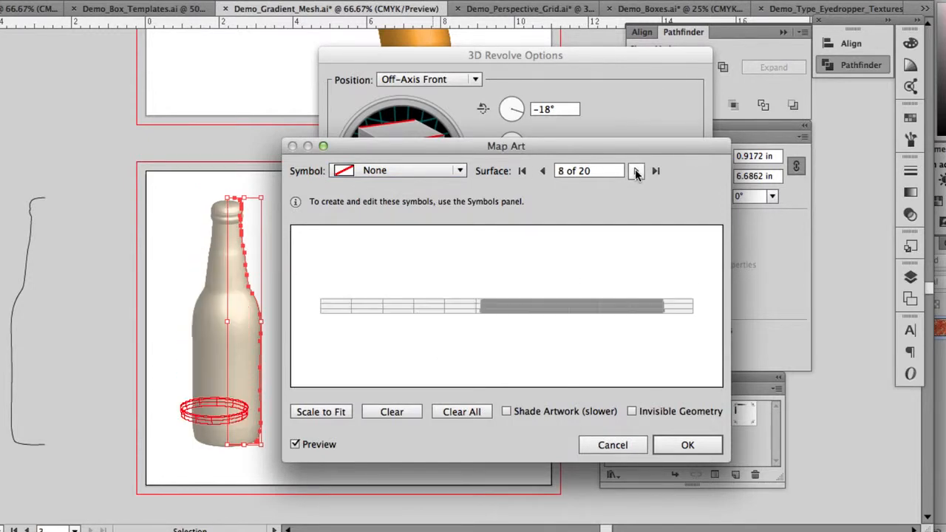
left_click(544, 171)
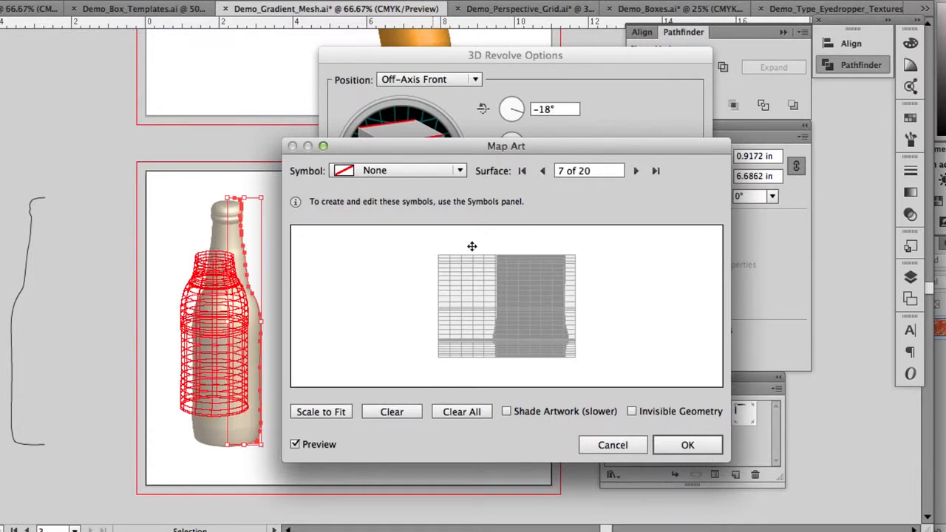
left_click(459, 171)
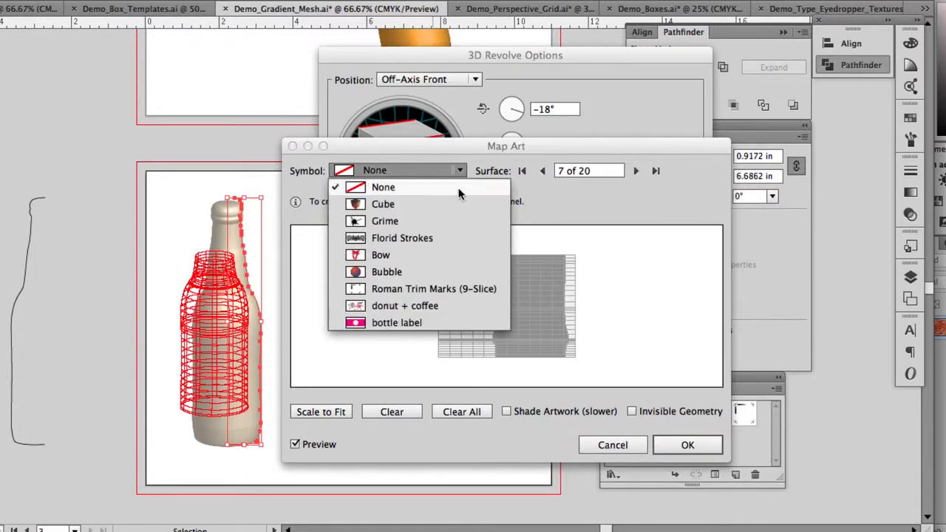
left_click(421, 325)
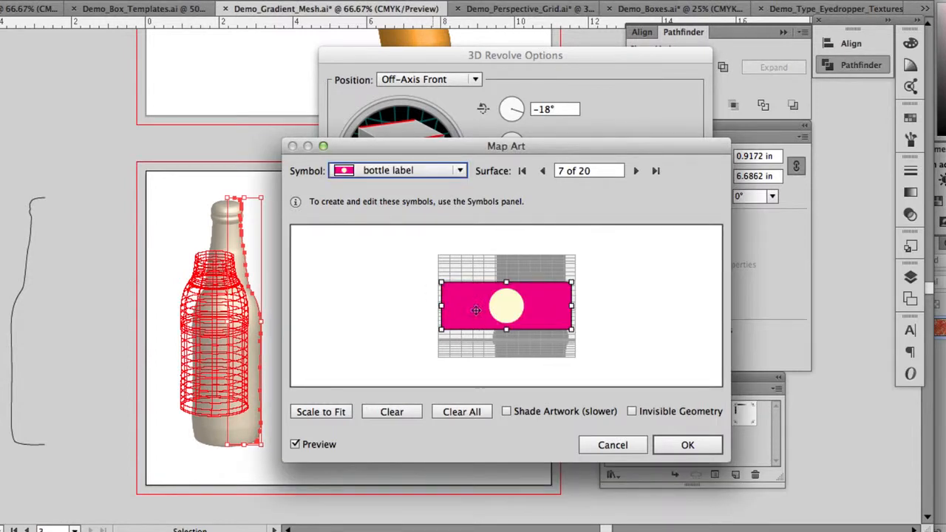
- Reposition and scale the mapped label so it spans the full width of the surface grid, slightly above its middle
left_click_drag(476, 310, 501, 311)
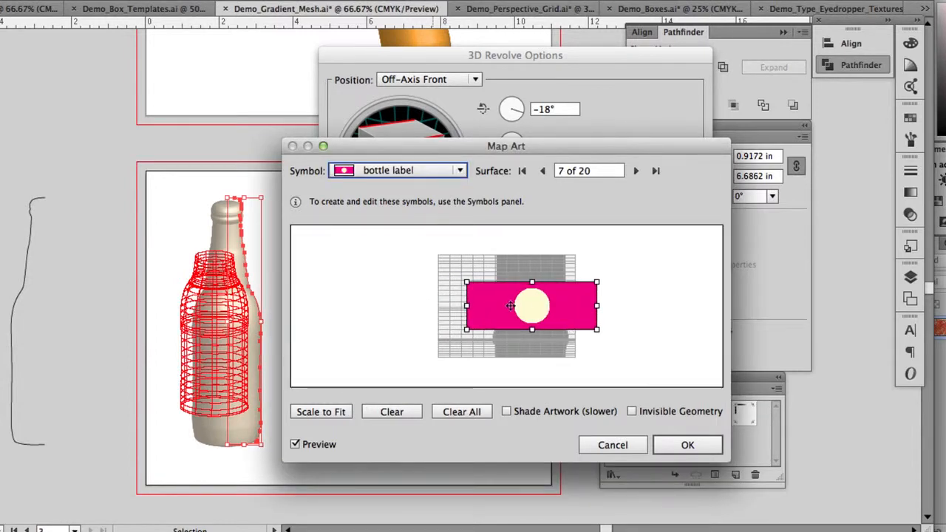
left_click_drag(639, 312, 604, 343)
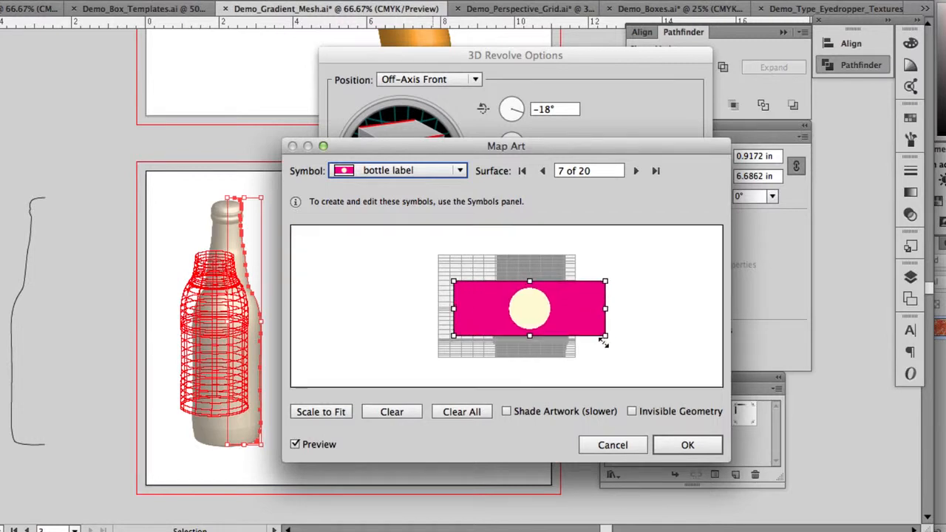
left_click_drag(453, 335, 425, 346)
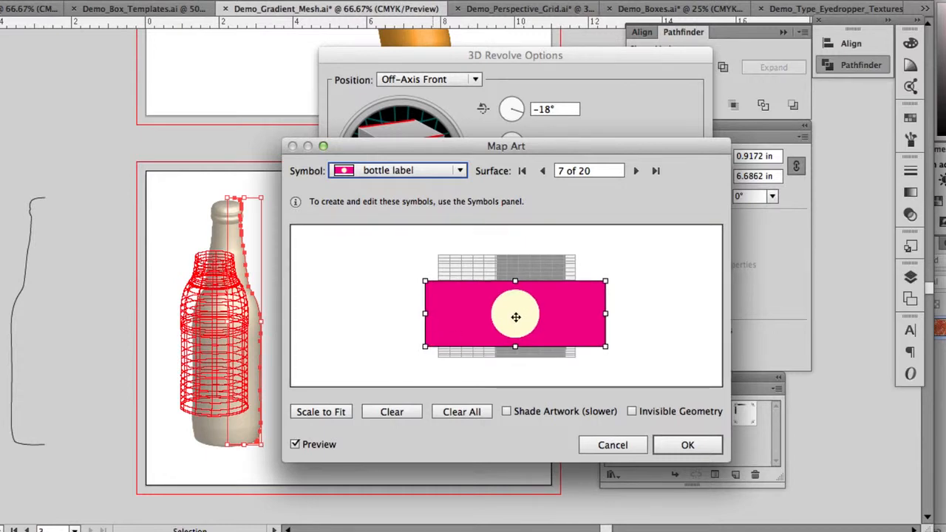
left_click_drag(517, 318, 518, 309)
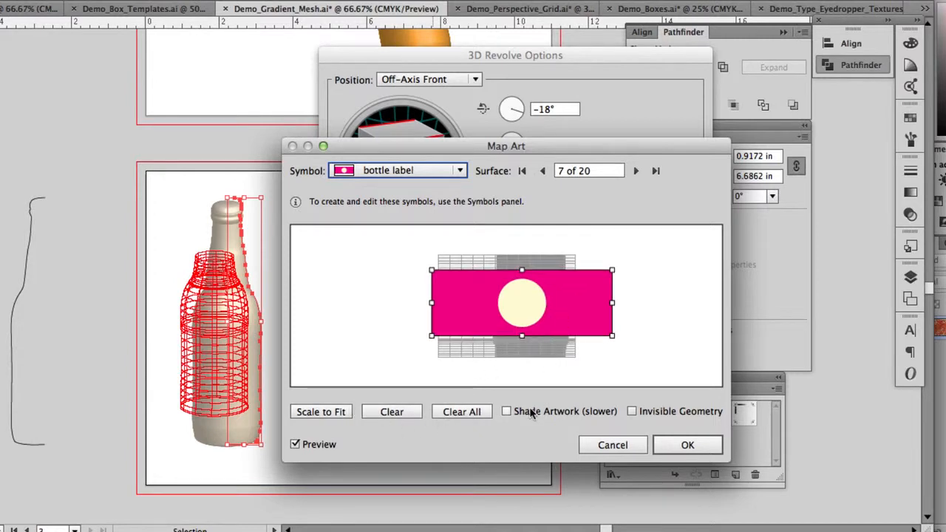
left_click_drag(555, 312, 557, 309)
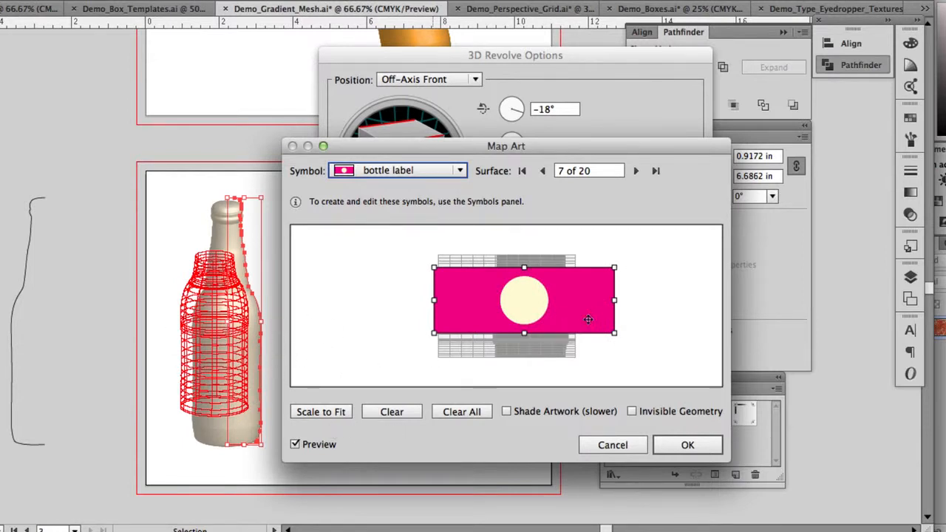
left_click_drag(589, 319, 568, 318)
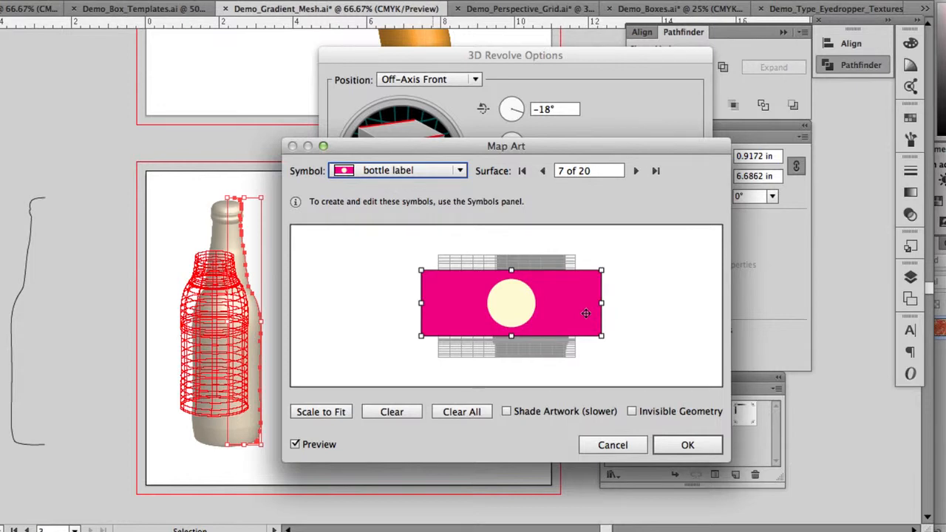
left_click_drag(627, 337, 582, 318)
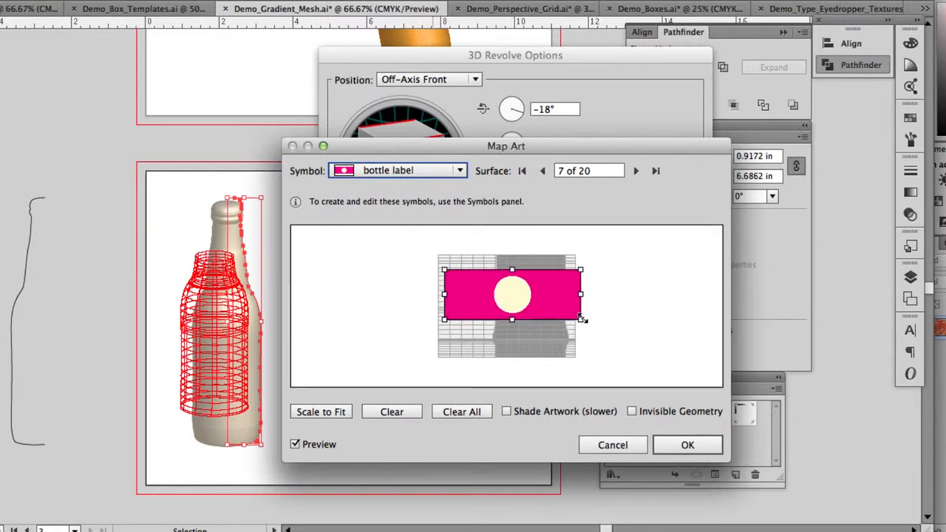
left_click_drag(442, 319, 437, 321)
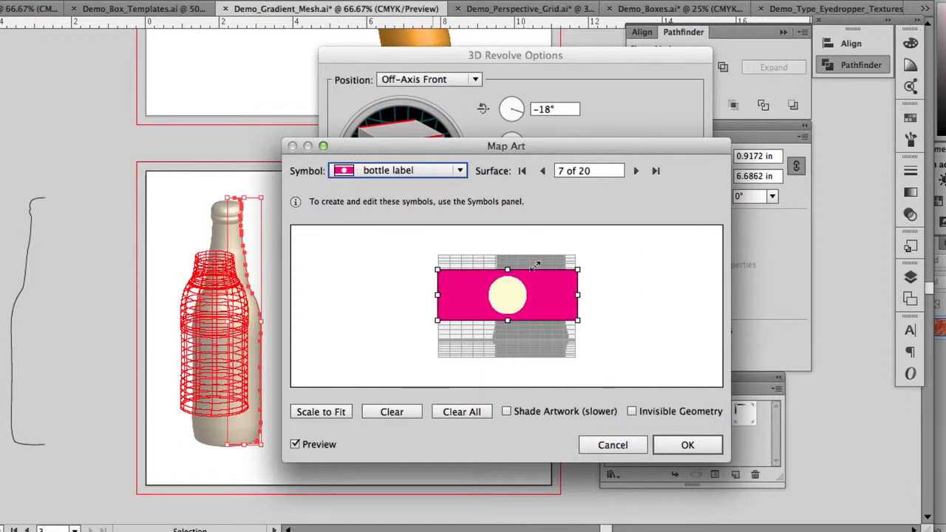
- Apply the label mapping and the 3D Revolve effect, move the appearance attributes off the label artwork, and deselect the bottle
left_click(685, 443)
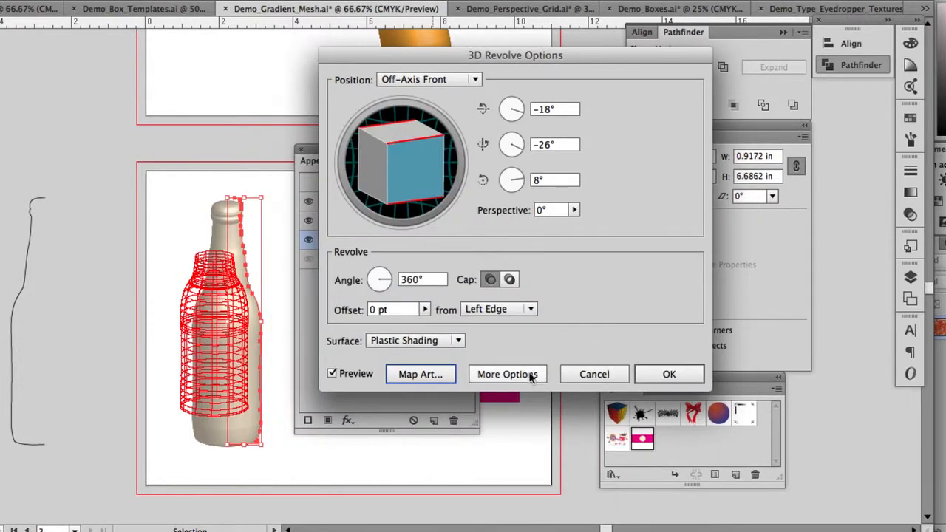
left_click(669, 374)
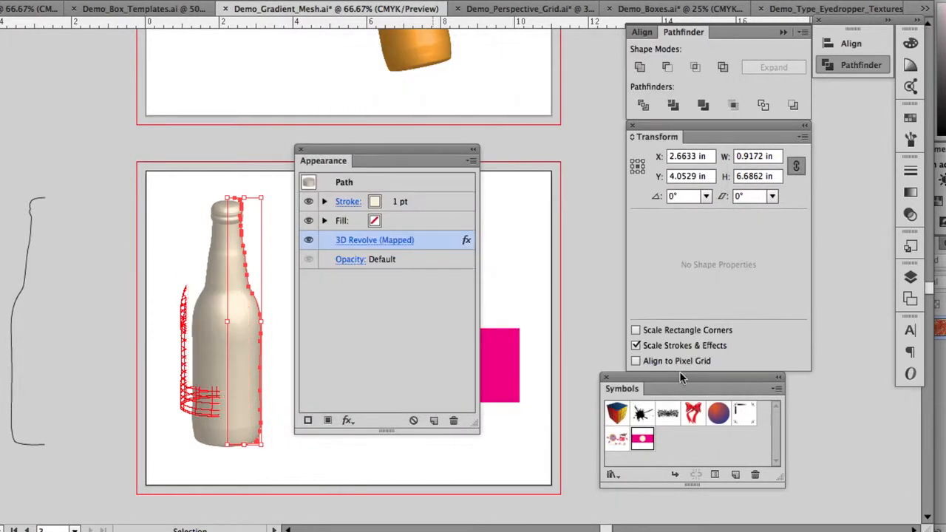
left_click_drag(387, 164, 558, 200)
left_click(339, 251)
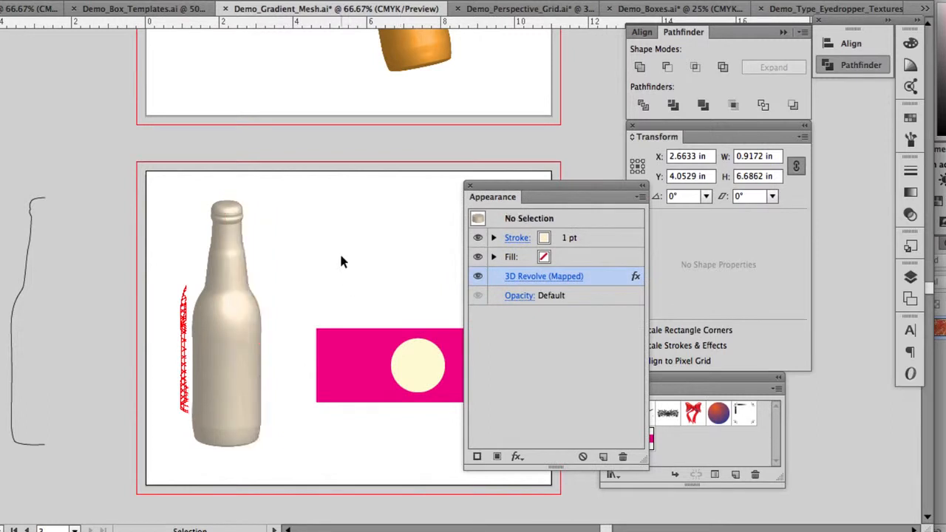
- Recolor the revolved bottle by setting its outline stroke to a golden tan swatch, and leave the bottle deselected
left_click(255, 379)
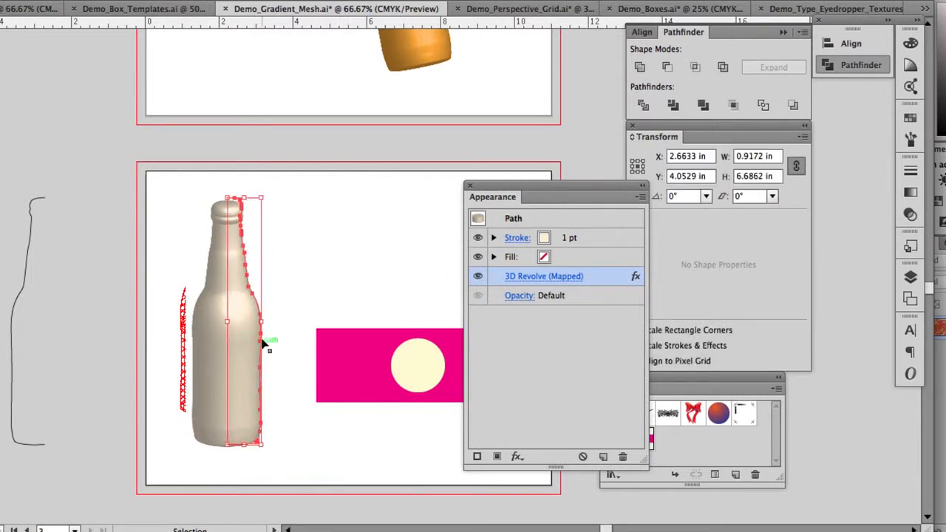
left_click(543, 238)
left_click(555, 238)
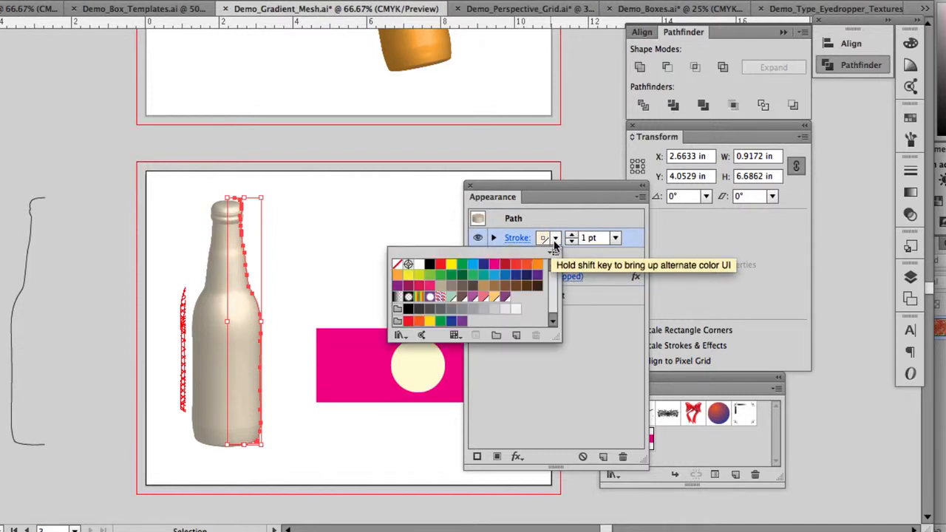
left_click(398, 265)
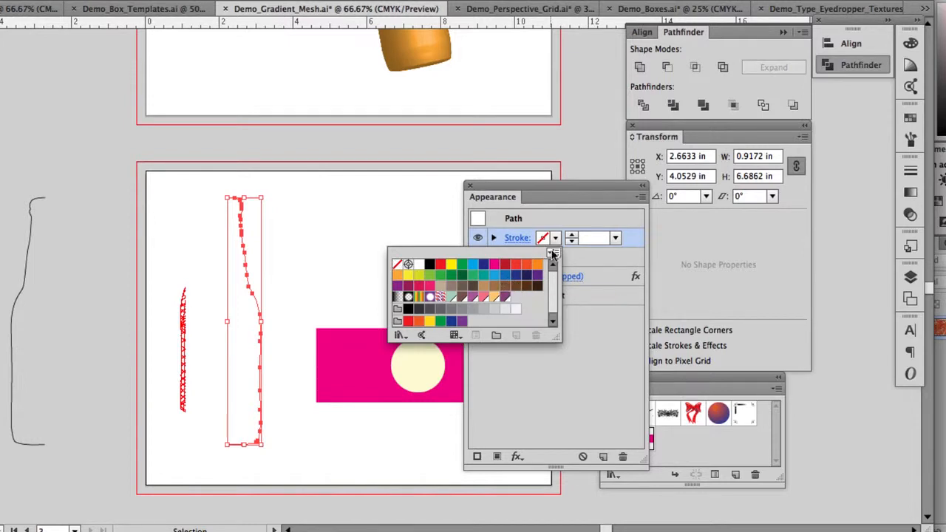
left_click(553, 254)
left_click(555, 239)
left_click(555, 239)
left_click(555, 239)
left_click(493, 297)
left_click(427, 215)
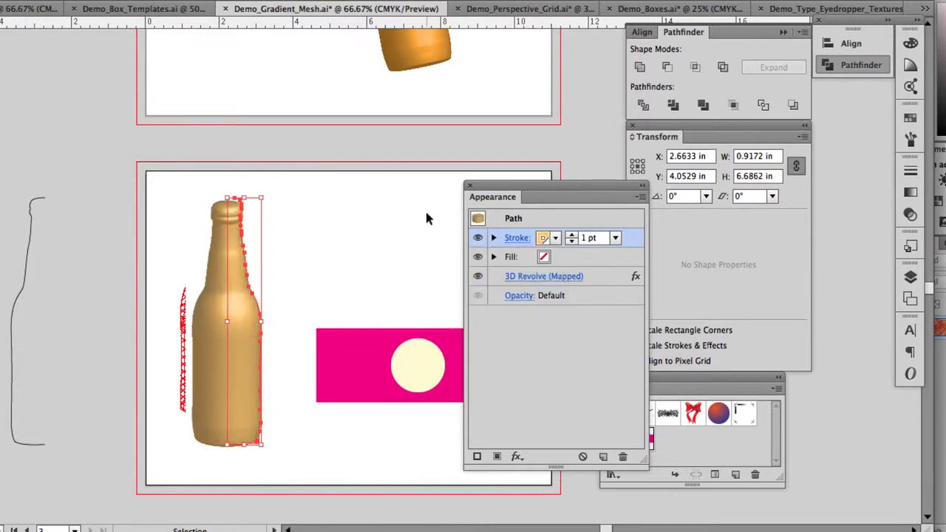
left_click(329, 294)
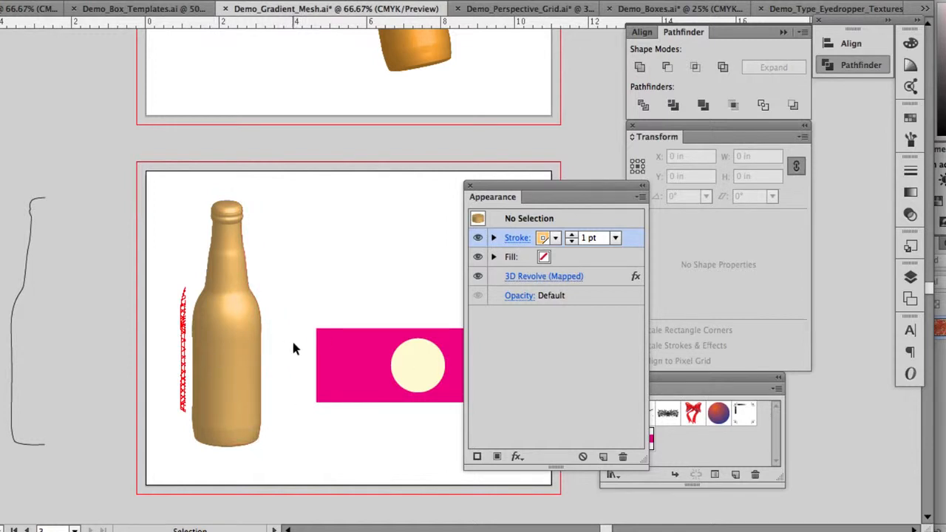
- View the whole bottle artboard at 50% and move the floating appearance attributes clear of the label artwork
scroll(323, 317, "left", 2)
scroll(347, 281, "up", 2)
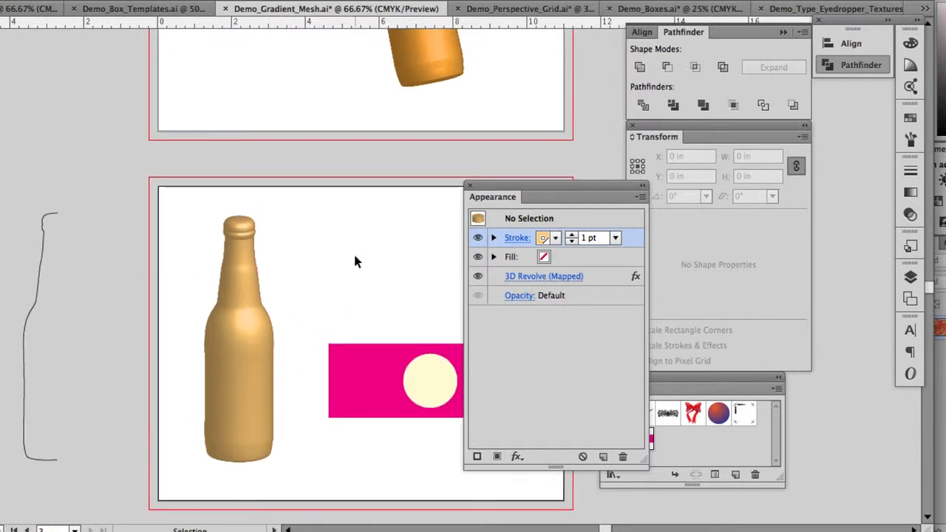
key("super+minus")
key("space")
left_click_drag(355, 238, 312, 273)
left_click_drag(572, 185, 521, 202)
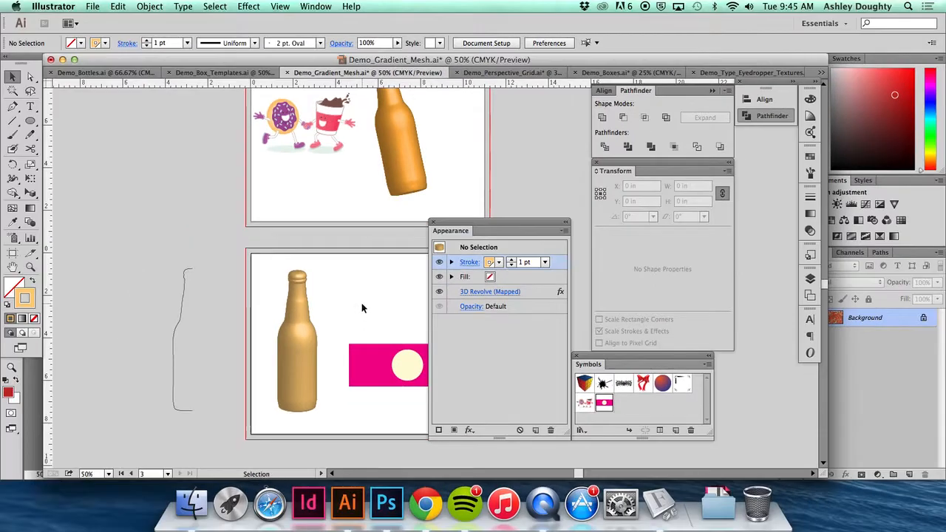
left_click_drag(510, 222, 559, 145)
- Switch to the Demo_Perspective_Grid.ai document, move the appearance attributes away from the box artwork, and activate Direct Selection
left_click(506, 73)
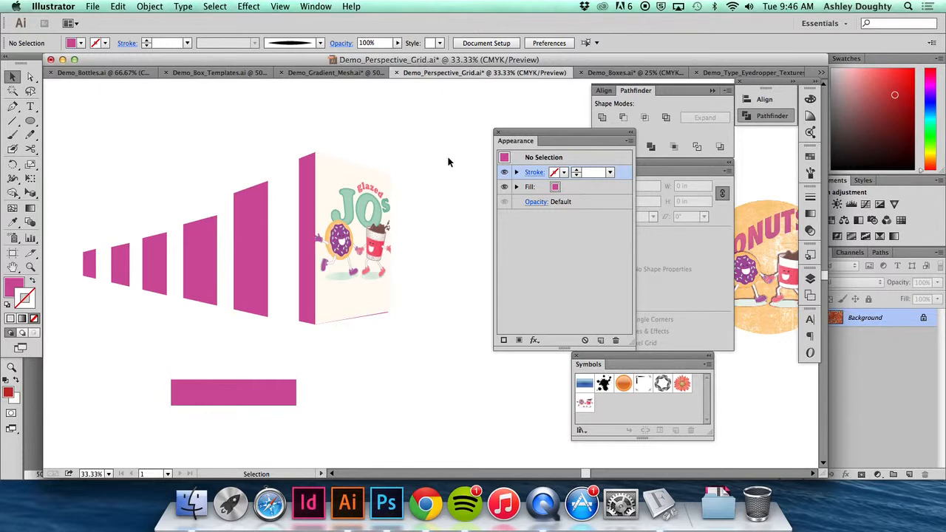
left_click_drag(585, 133, 664, 129)
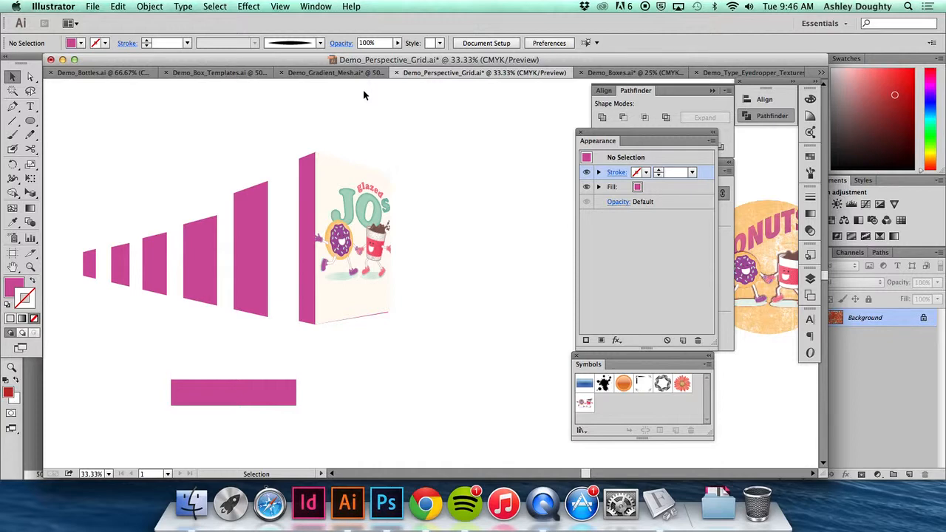
key("a")
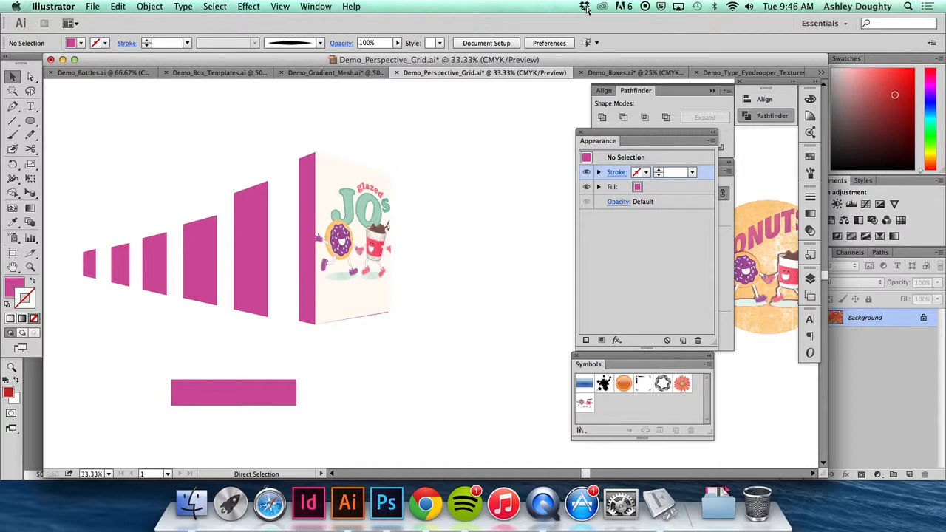